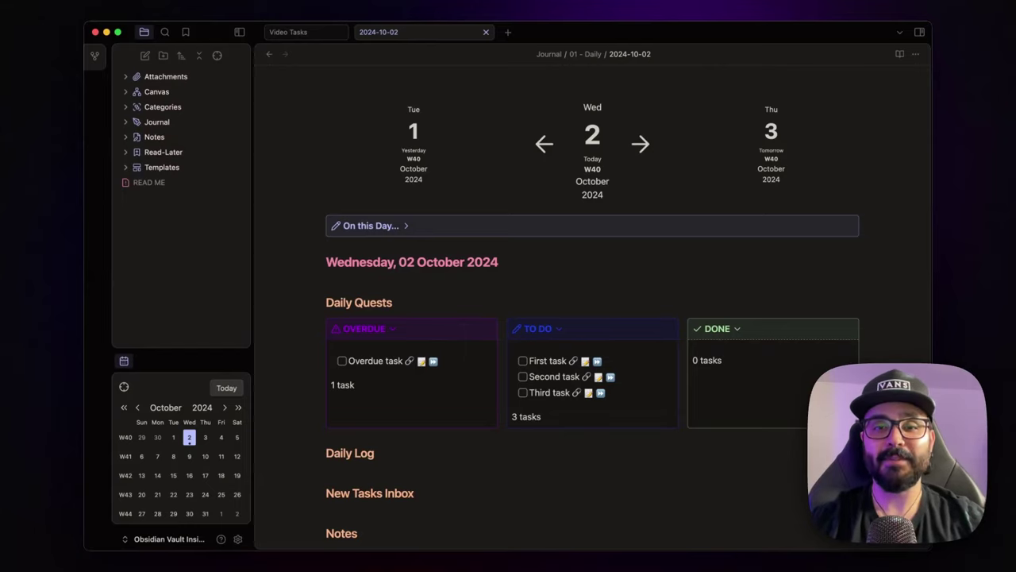
# Open the settings and review the list of callouts managed by the Callout Manager plugin
pyautogui.scroll(-1, 593, 317)
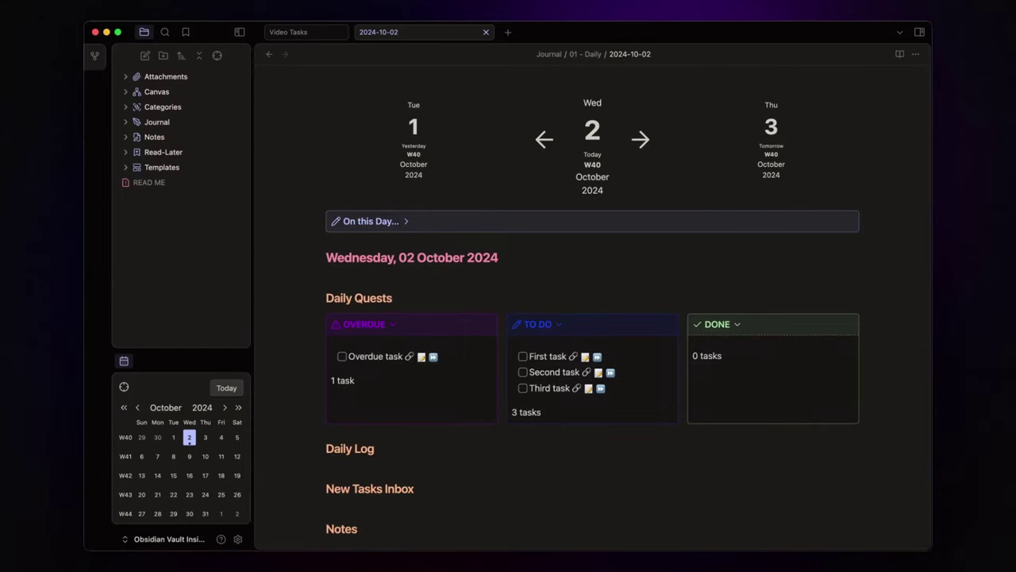
pyautogui.press('super+comma')
pyautogui.scroll(-1, 287, 316)
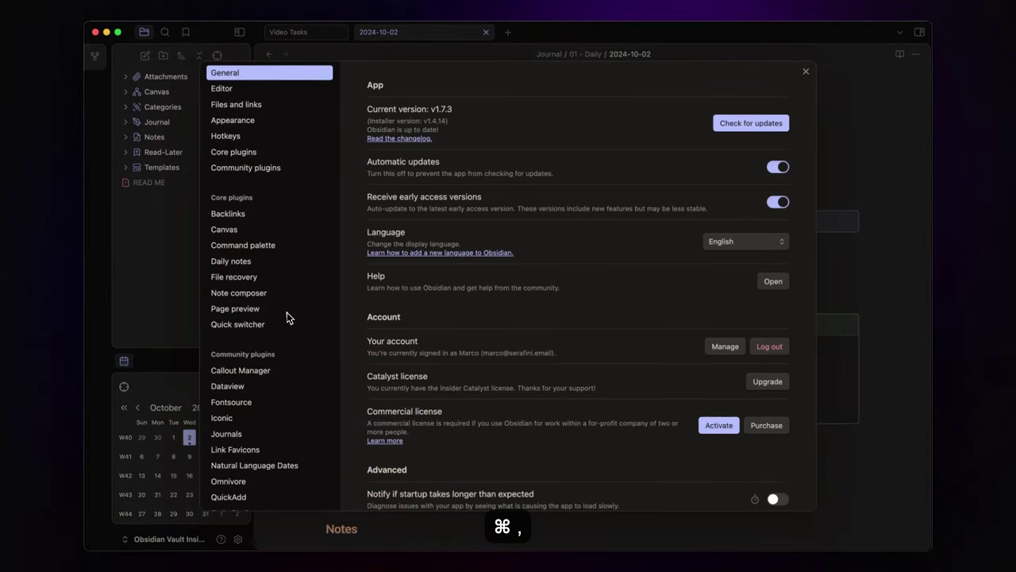
pyautogui.scroll(-2, 286, 314)
pyautogui.click(252, 316)
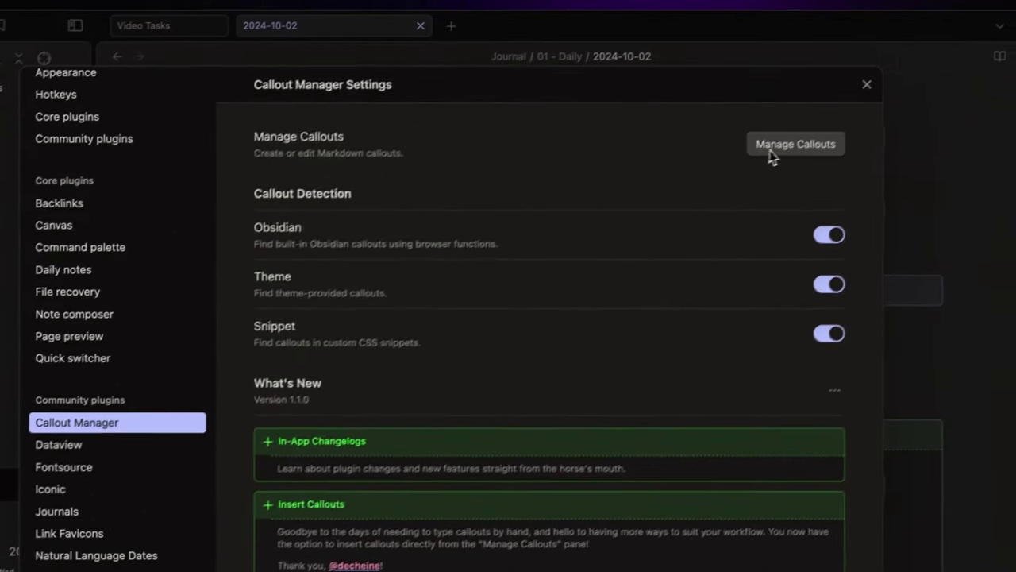
pyautogui.click(883, 84)
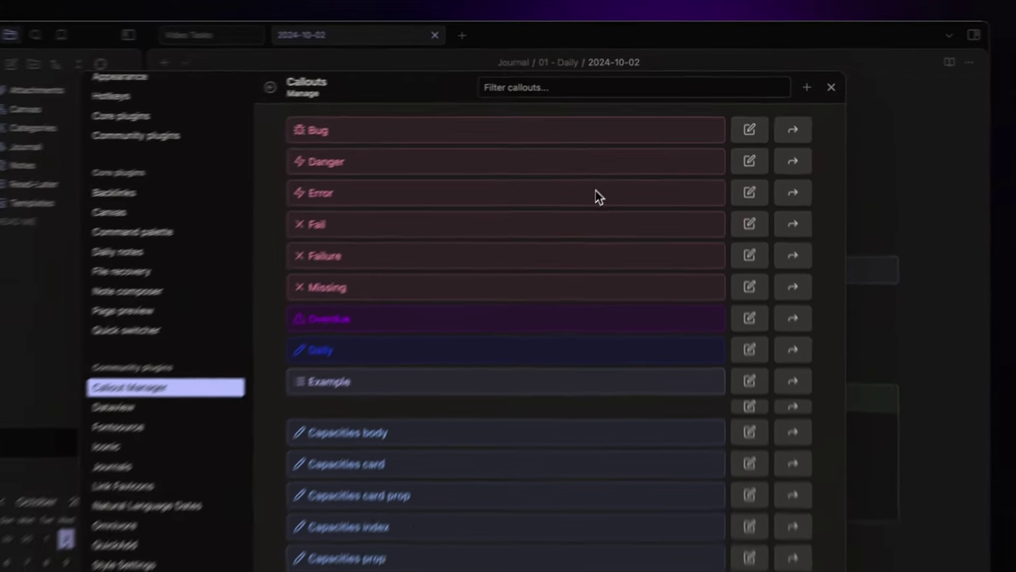
pyautogui.scroll(-3, 604, 214)
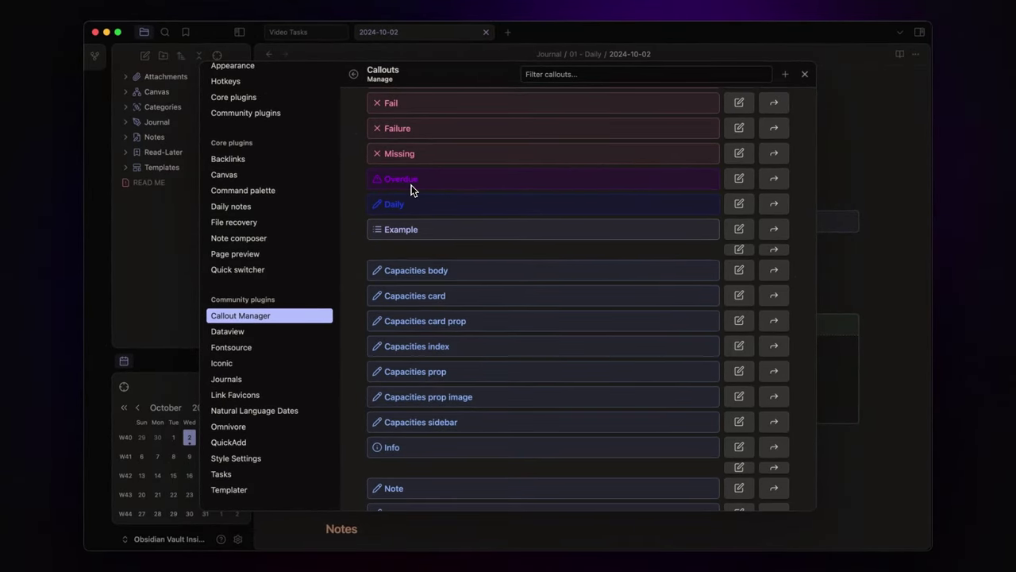
pyautogui.scroll(-10, 393, 214)
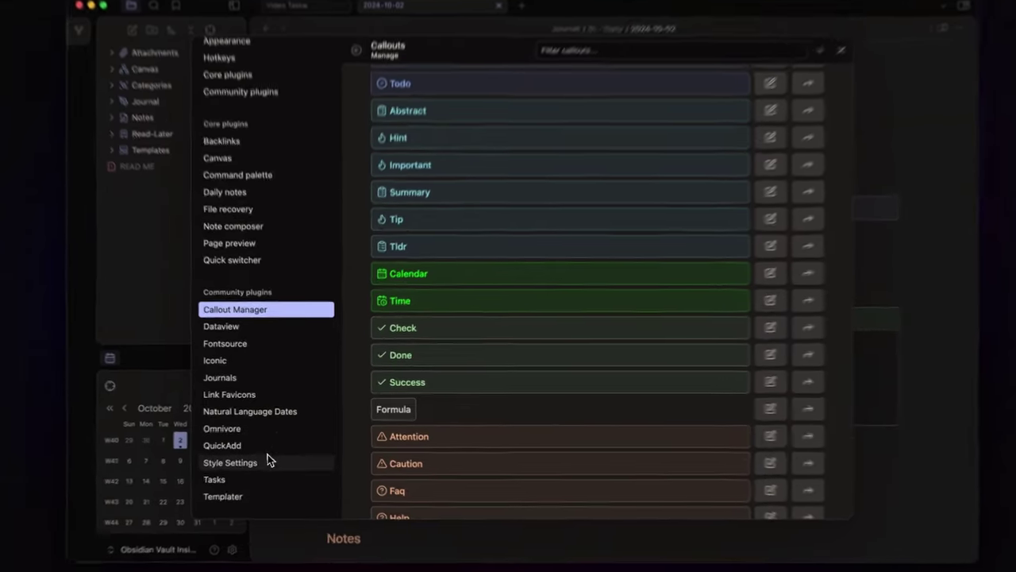
# Examine the available callout styles in AnuPpuccin's File Editor & Markdown Elements style settings, keeping Sleek
pyautogui.click(254, 458)
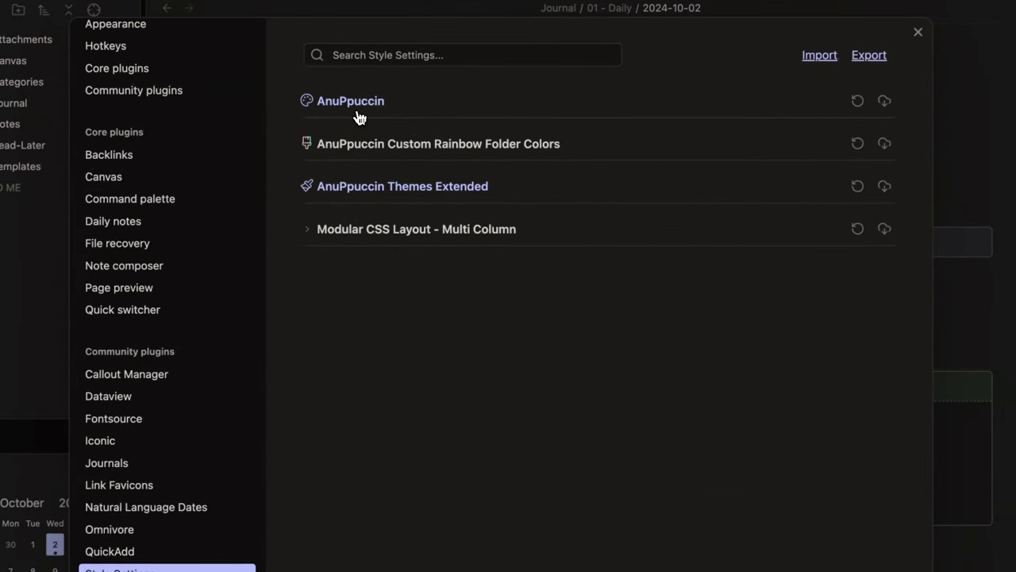
pyautogui.click(413, 30)
pyautogui.click(420, 205)
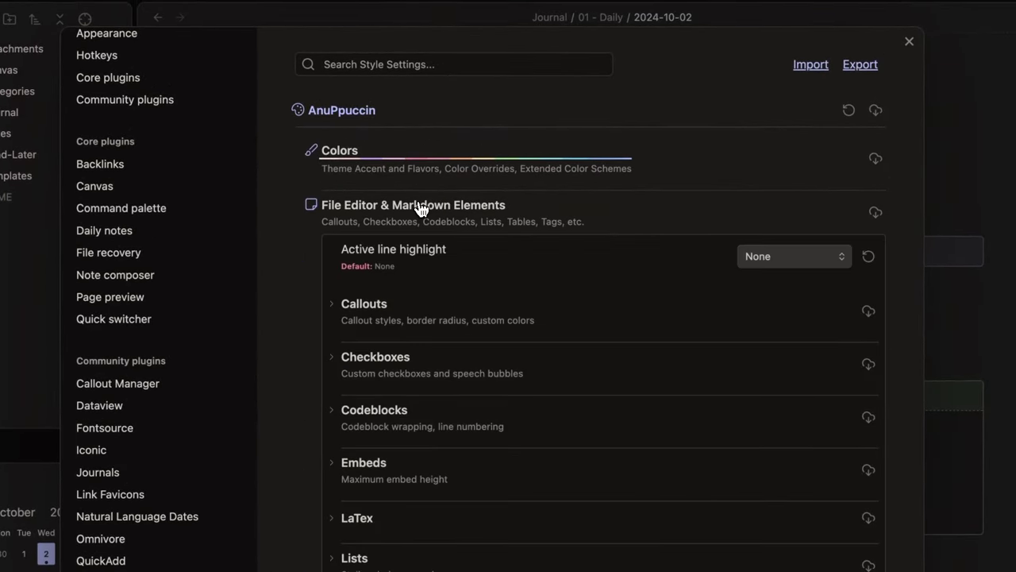
pyautogui.click(333, 310)
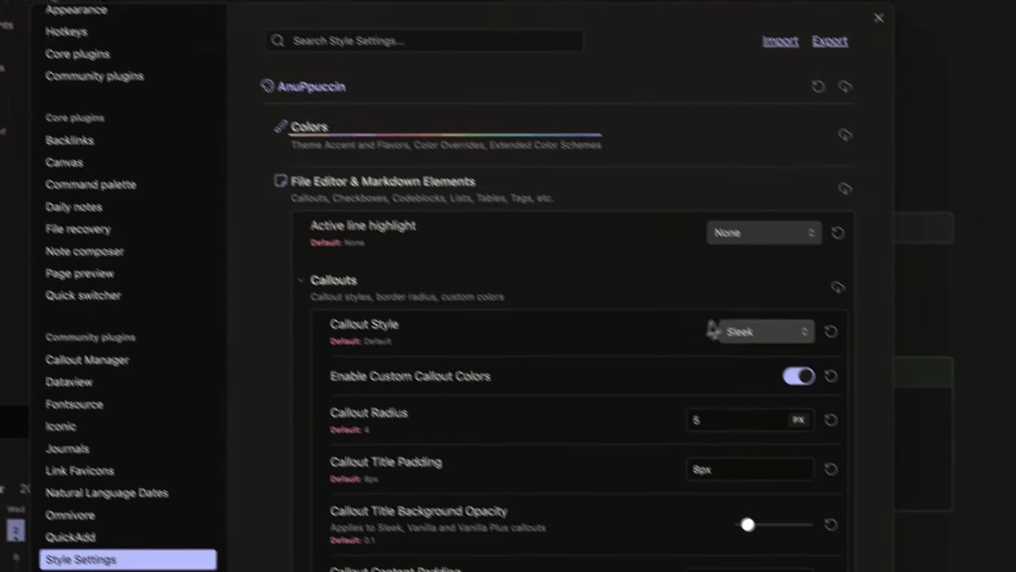
pyautogui.click(766, 355)
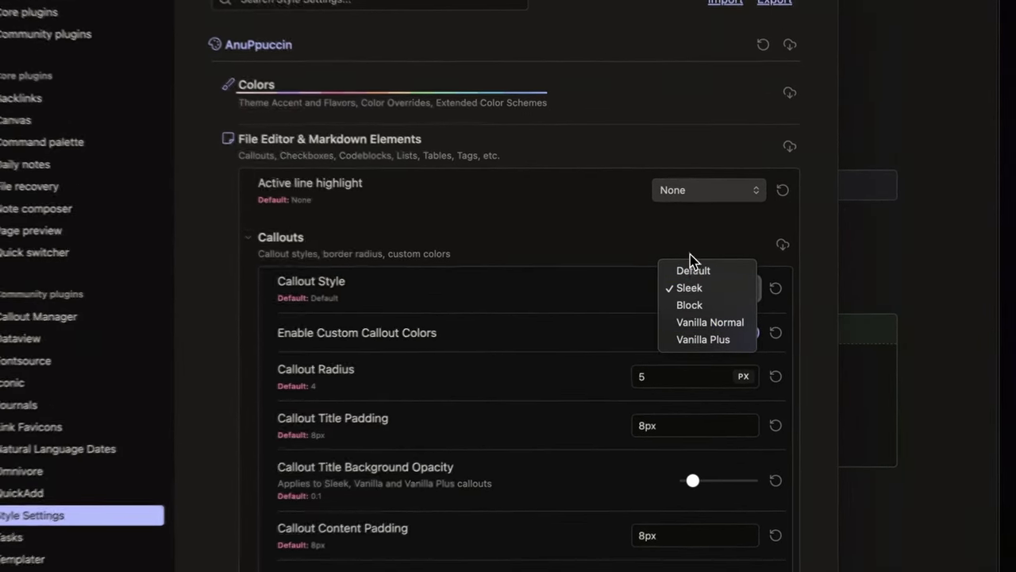
pyautogui.click(691, 257)
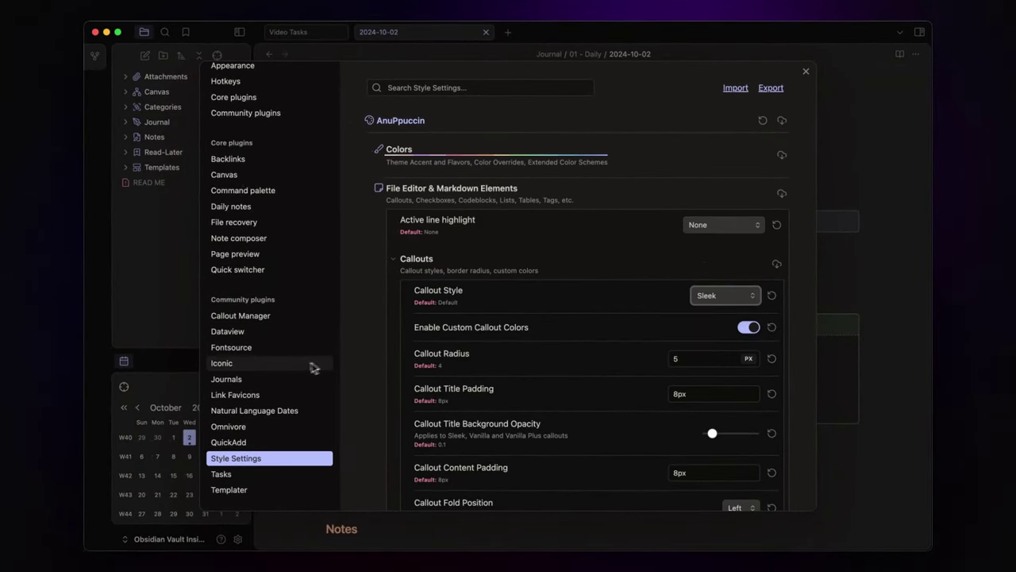
# Review the Tasks and Templater plugin settings, and close the settings window
pyautogui.click(252, 475)
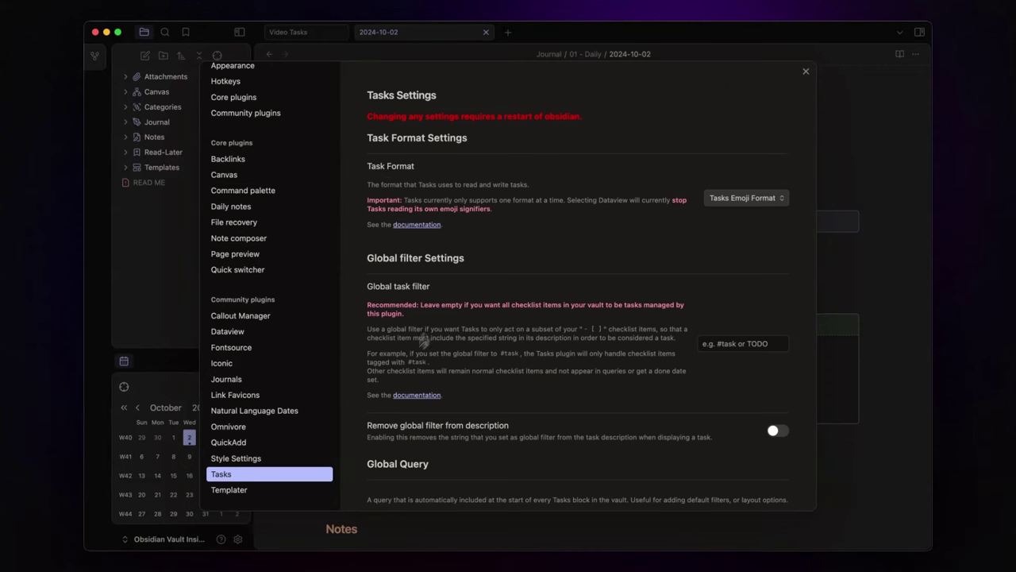
pyautogui.scroll(-2, 451, 304)
pyautogui.scroll(2, 451, 304)
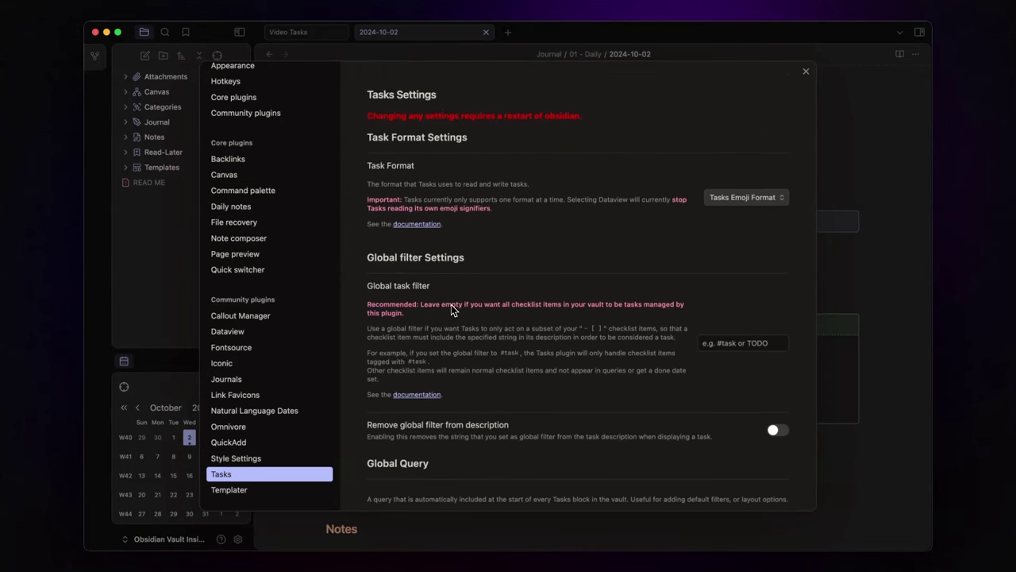
pyautogui.click(268, 490)
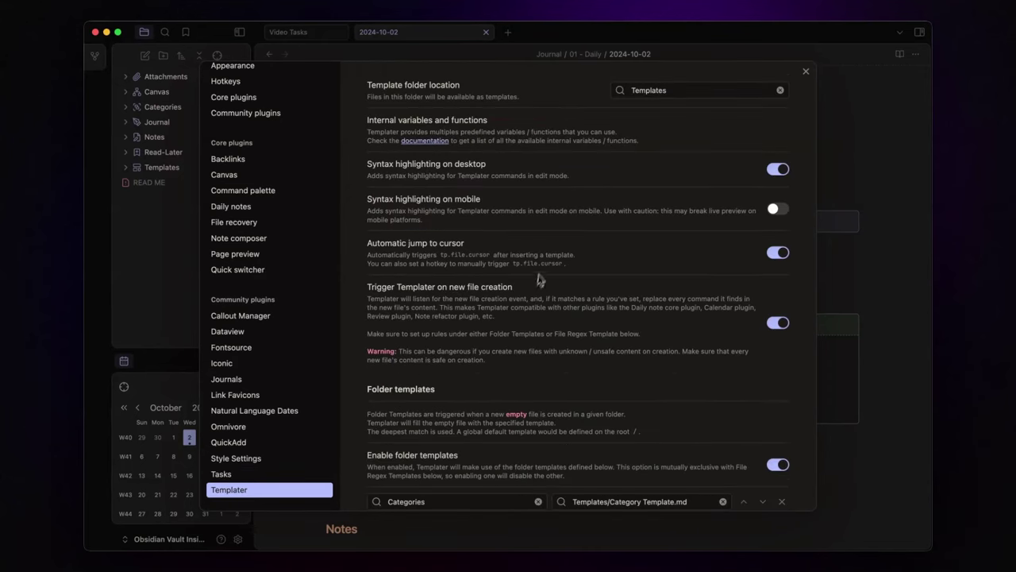
pyautogui.scroll(-5, 545, 262)
pyautogui.scroll(-4, 546, 262)
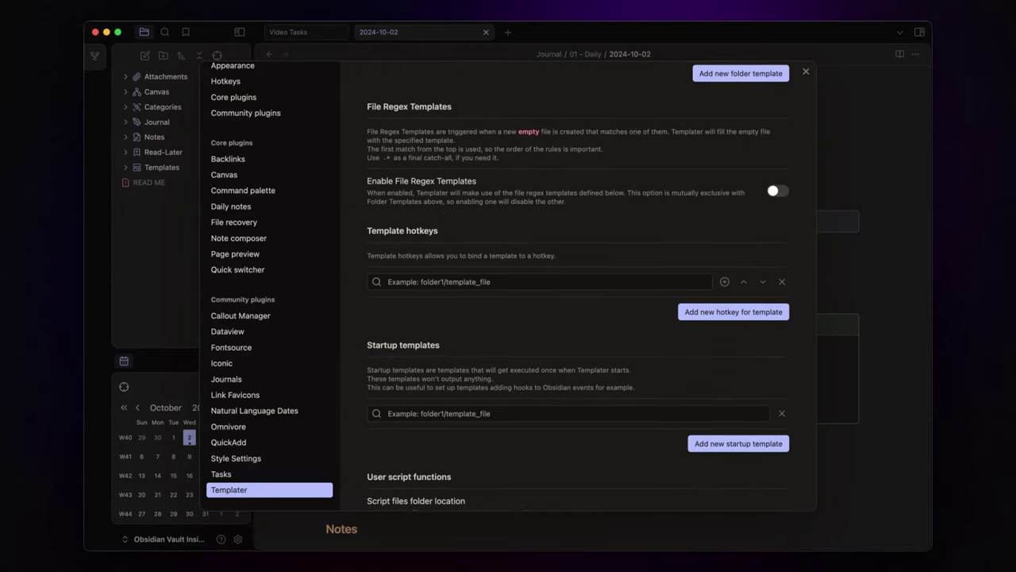
pyautogui.press('Escape')
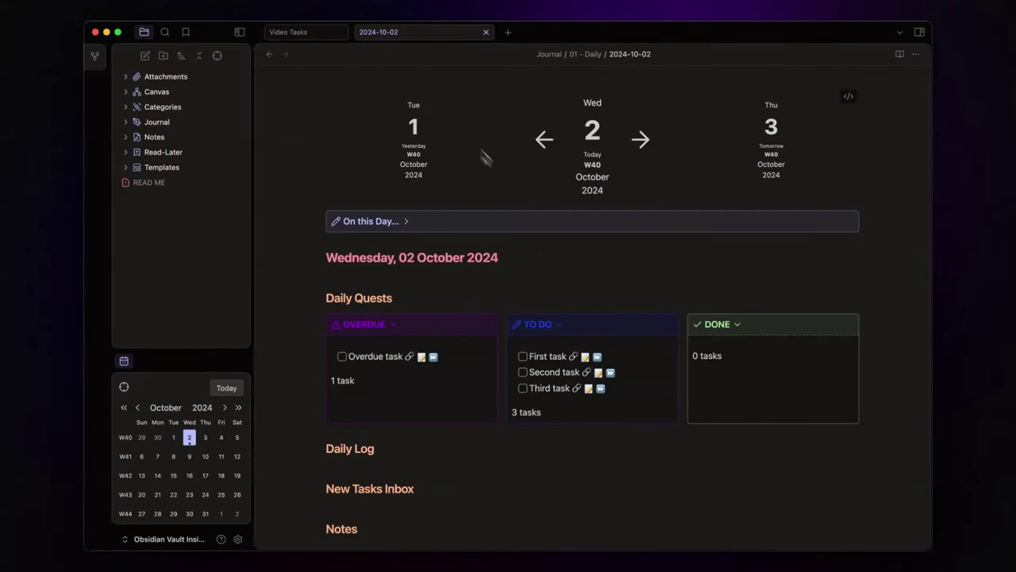
# In the Video Tasks note, start a tasks code block below the task list with the lines "due before today" and "not done"
pyautogui.click(293, 35)
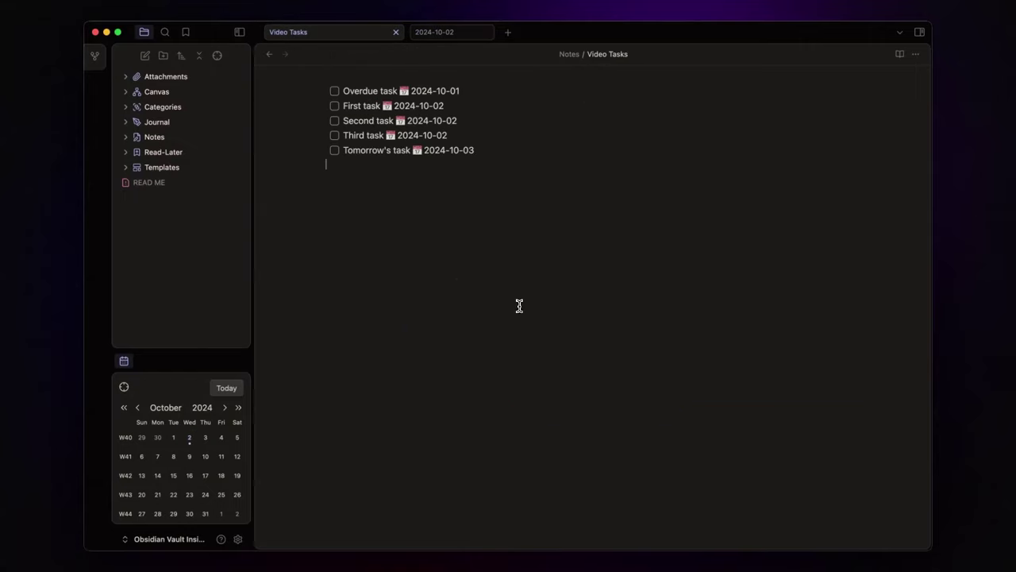
pyautogui.press('Return')
pyautogui.press('Return')
pyautogui.write('```tasks')
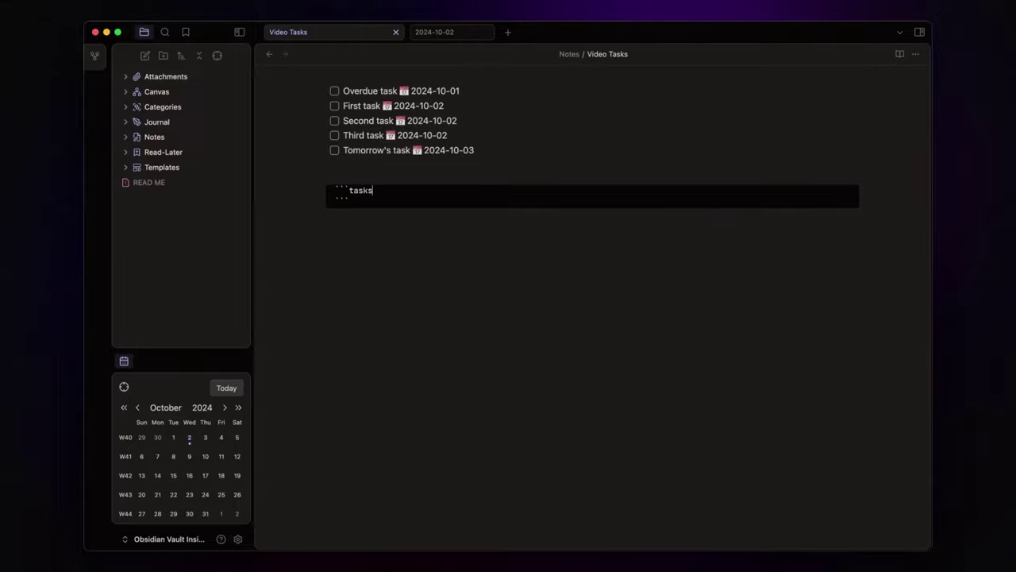
pyautogui.press('Return')
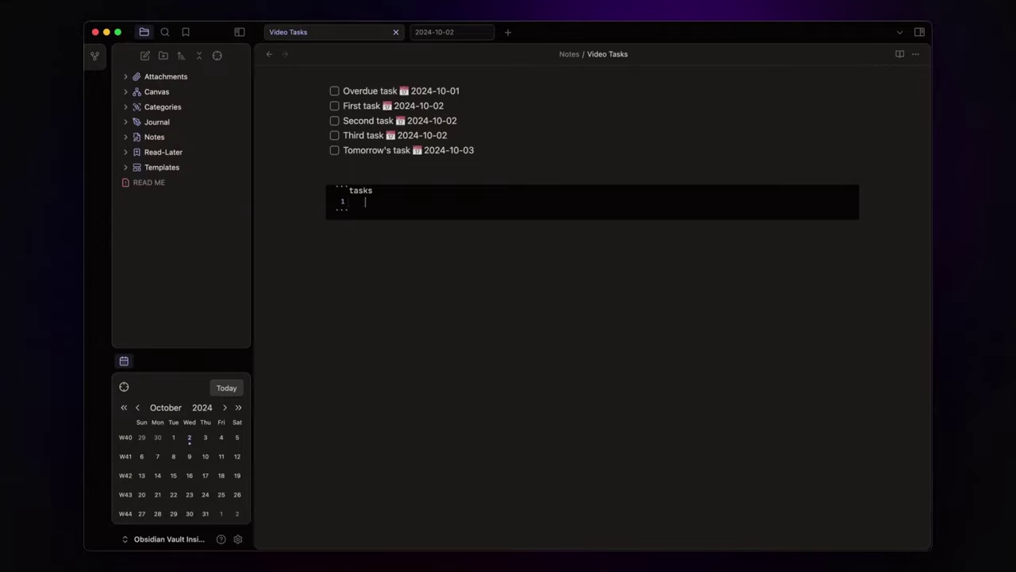
pyautogui.write('due before today')
pyautogui.press('Return')
pyautogui.write('not done')
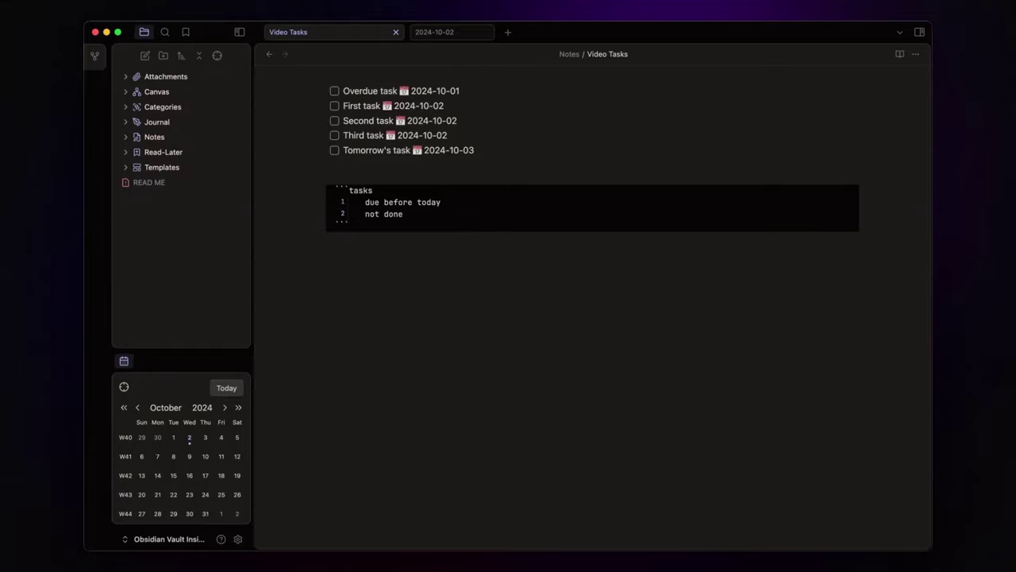
# Add the lines "hide due date" and "short" to the tasks query and render it
pyautogui.press('Return')
pyautogui.write('hide due date')
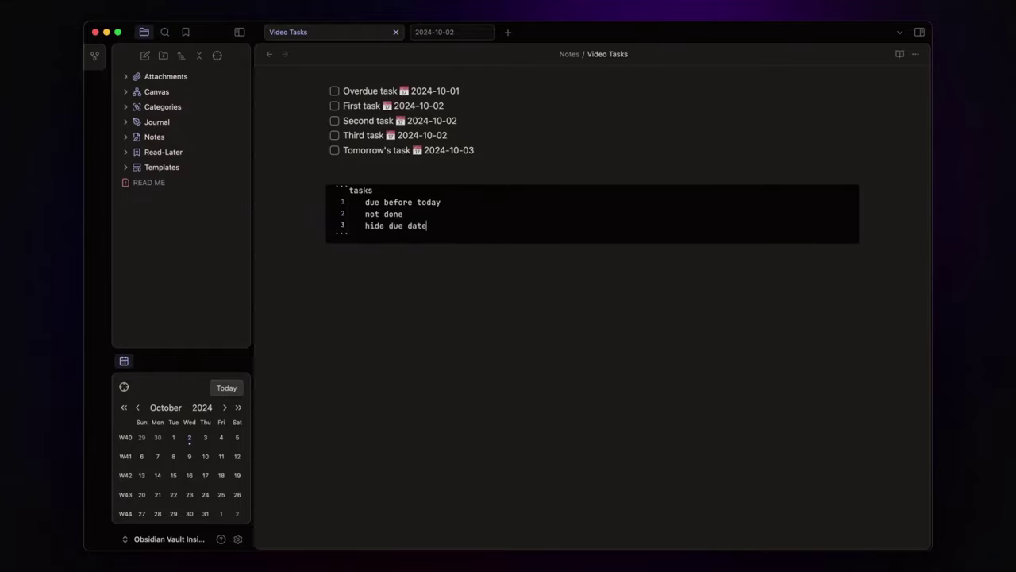
pyautogui.press('Return')
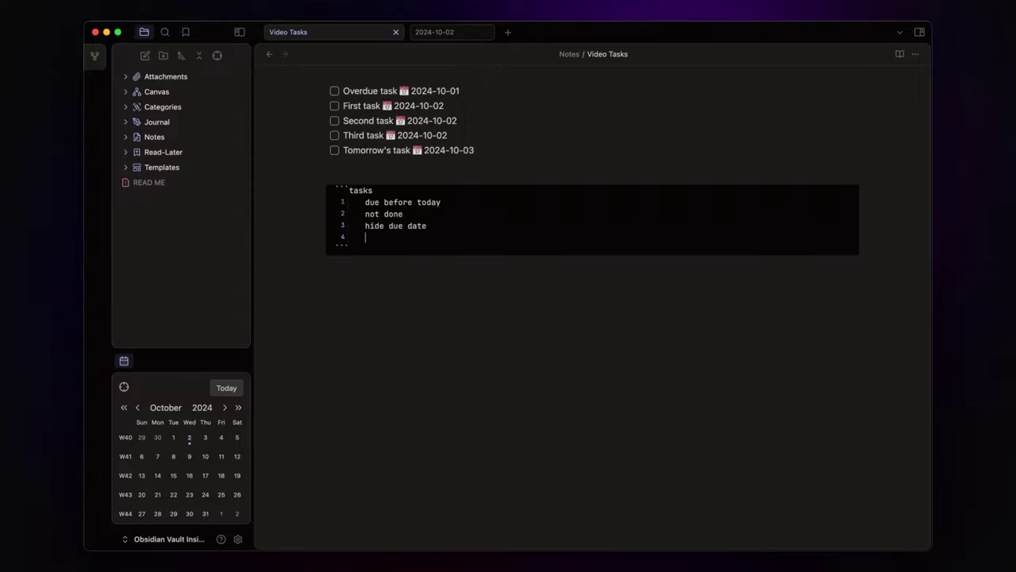
pyautogui.write('short')
pyautogui.click(327, 242)
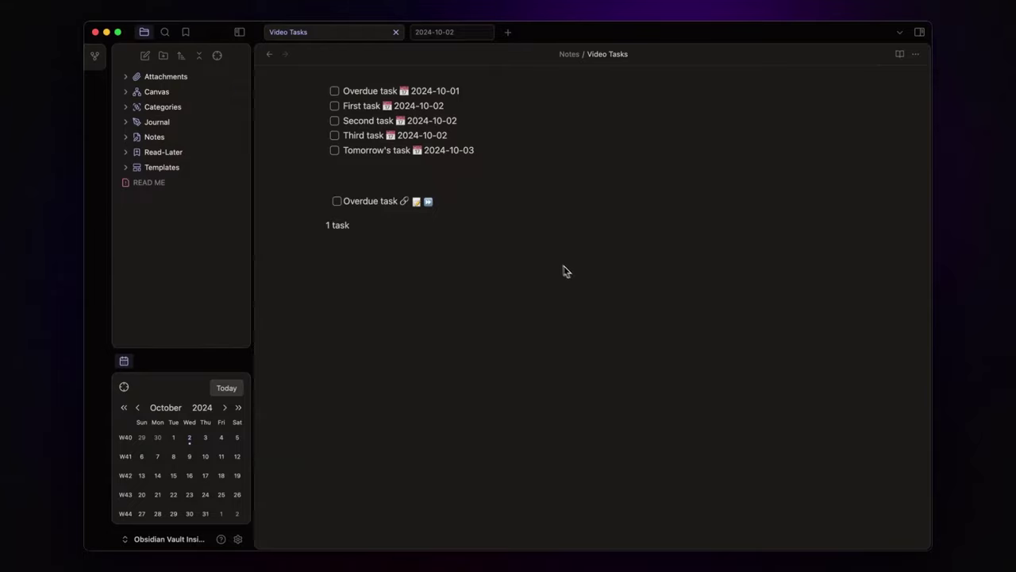
# Duplicate the overdue tasks code block below its results, remove "before" from the copy's due filter, and render it
pyautogui.click(845, 195)
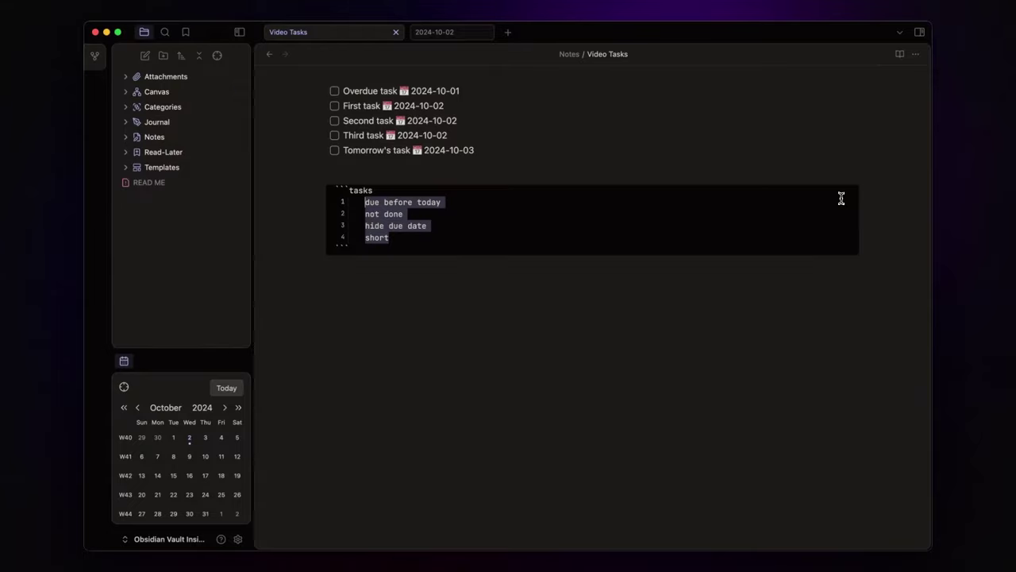
pyautogui.moveTo(395, 247); pyautogui.dragTo(325, 198)
pyautogui.press('super+c')
pyautogui.click(377, 320)
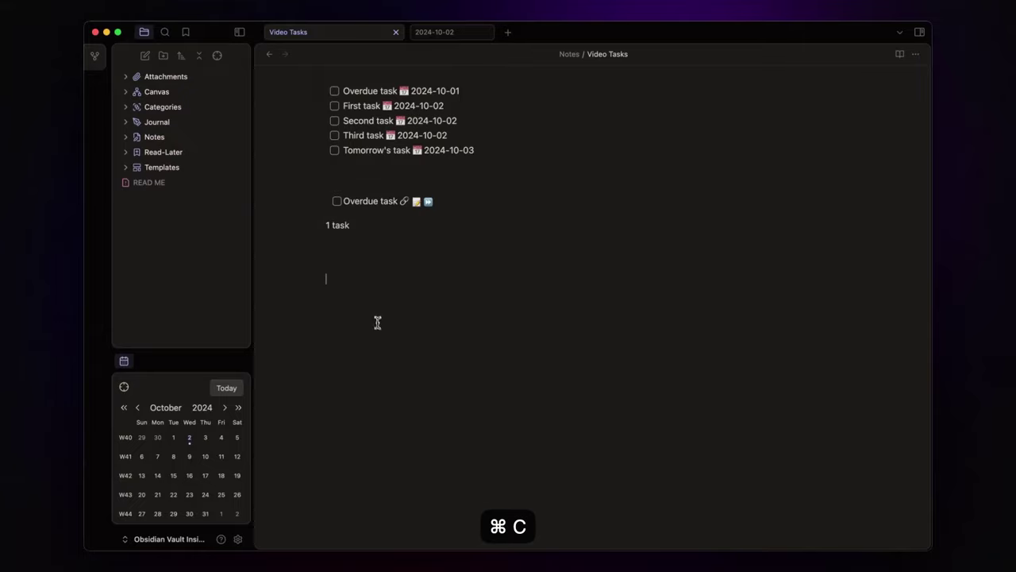
pyautogui.press('super+v')
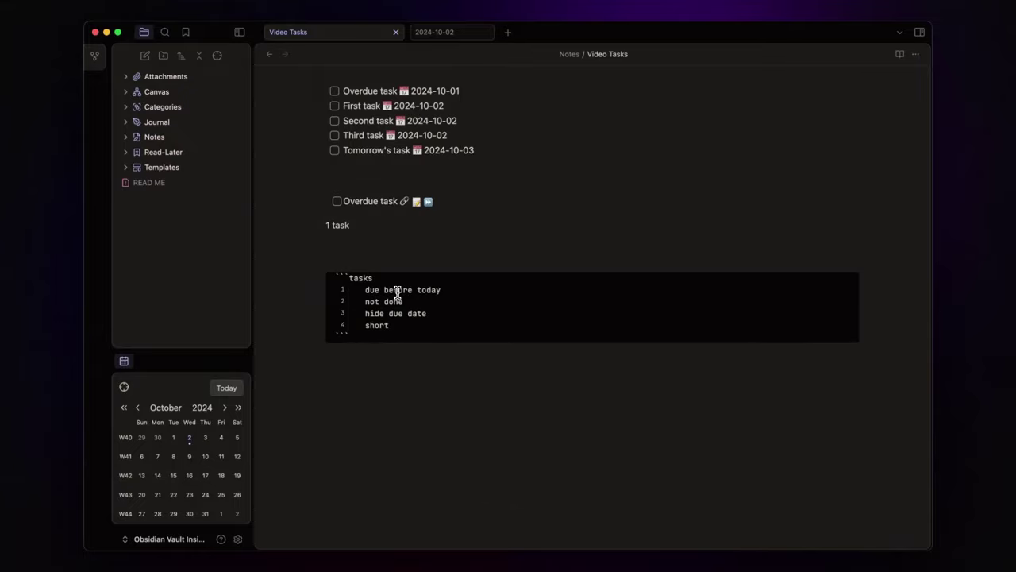
pyautogui.doubleClick(395, 291)
pyautogui.press('BackSpace')
pyautogui.click(456, 388)
# Add a third tasks code block below the second one with the lines "done today", "hide due date" and "short"
pyautogui.press('Return')
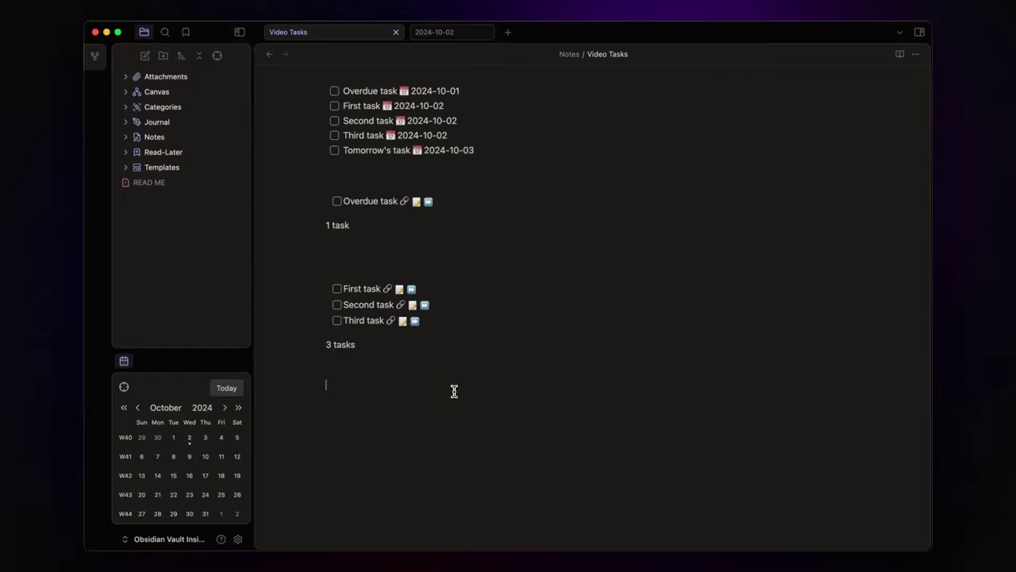
pyautogui.write('```tasks')
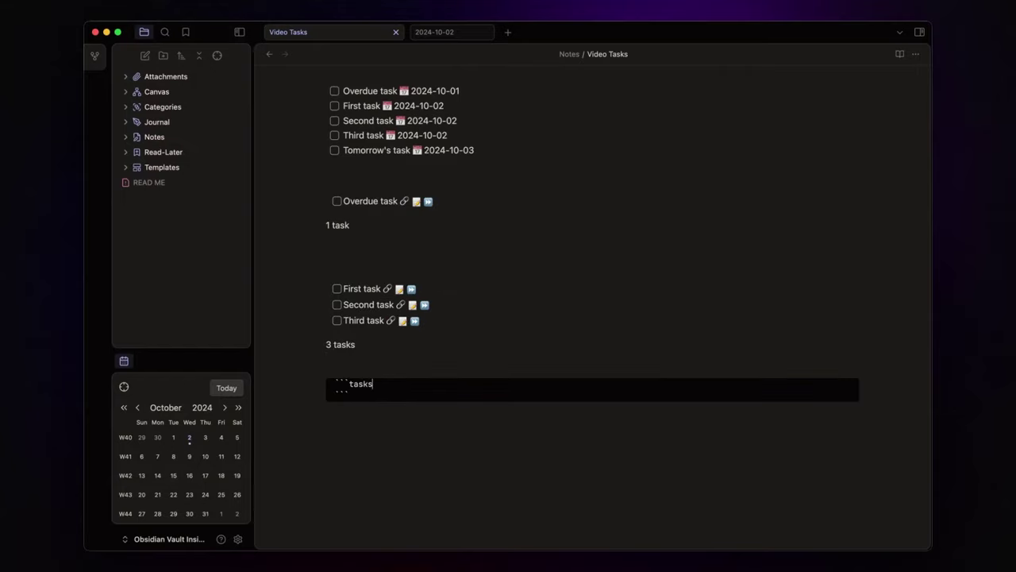
pyautogui.press('Return')
pyautogui.write('done t')
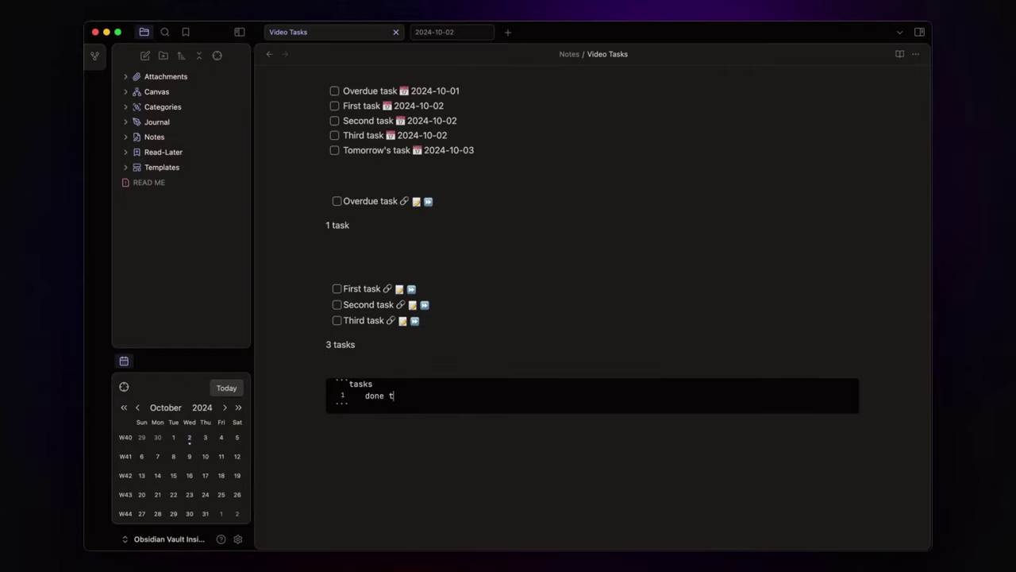
pyautogui.write('oday')
pyautogui.press('Return')
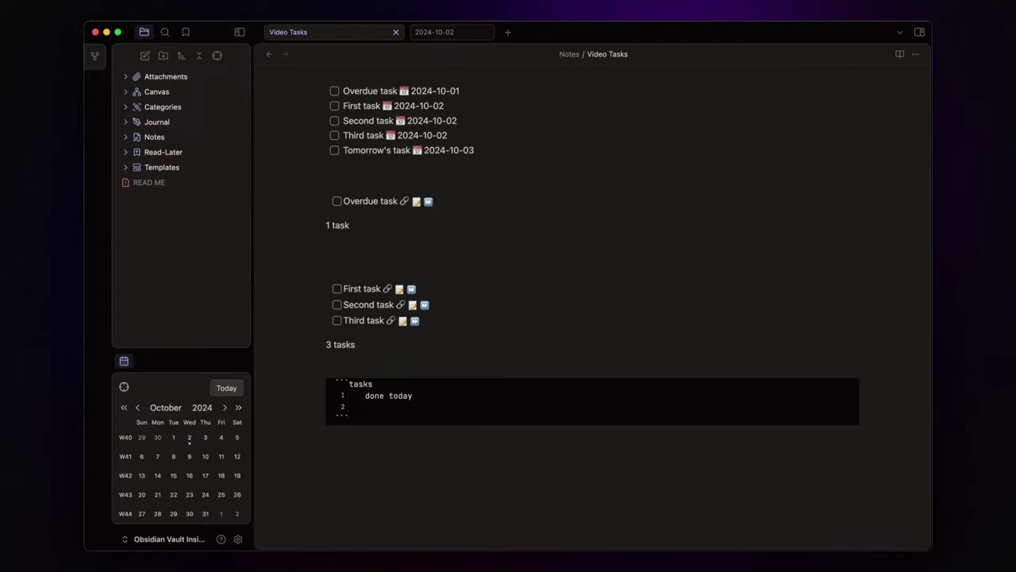
pyautogui.write('hide due date')
pyautogui.press('Return')
pyautogui.write('short')
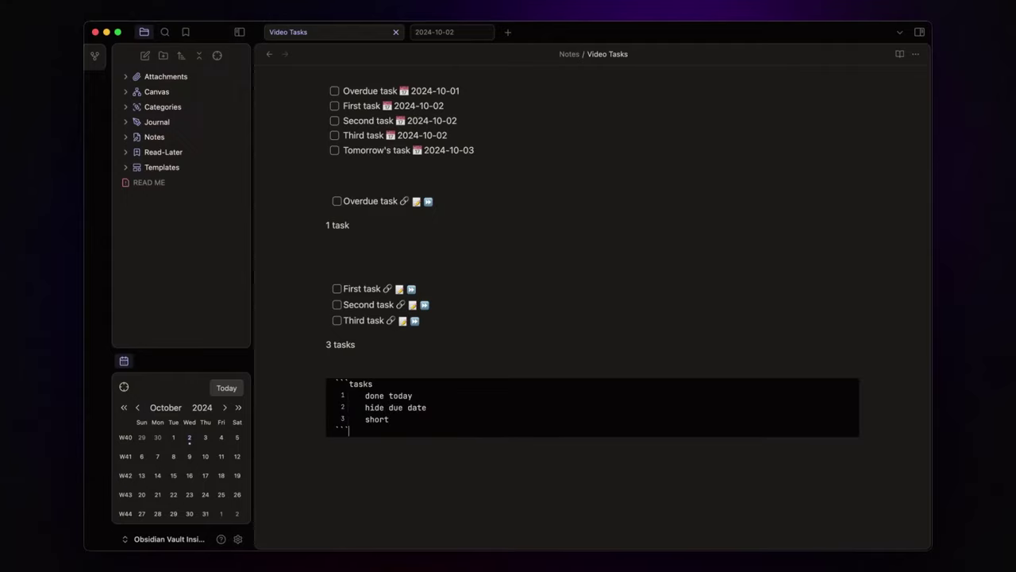
pyautogui.click(326, 407)
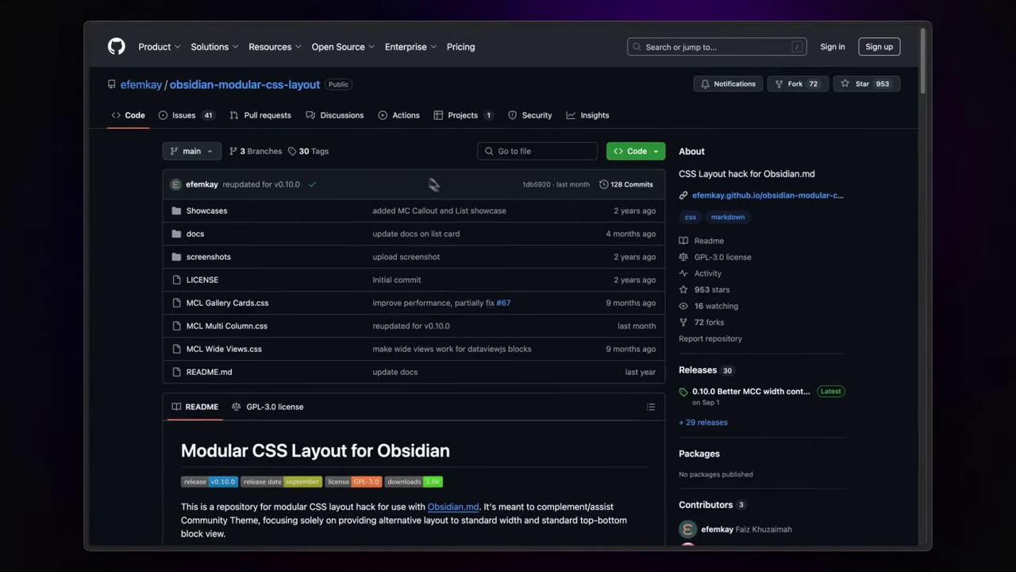
# Open release 0.10.0 of the obsidian-modular-css-layout repository on GitHub and download MCL-snippets-0.10.0.zip
pyautogui.scroll(-3, 455, 191)
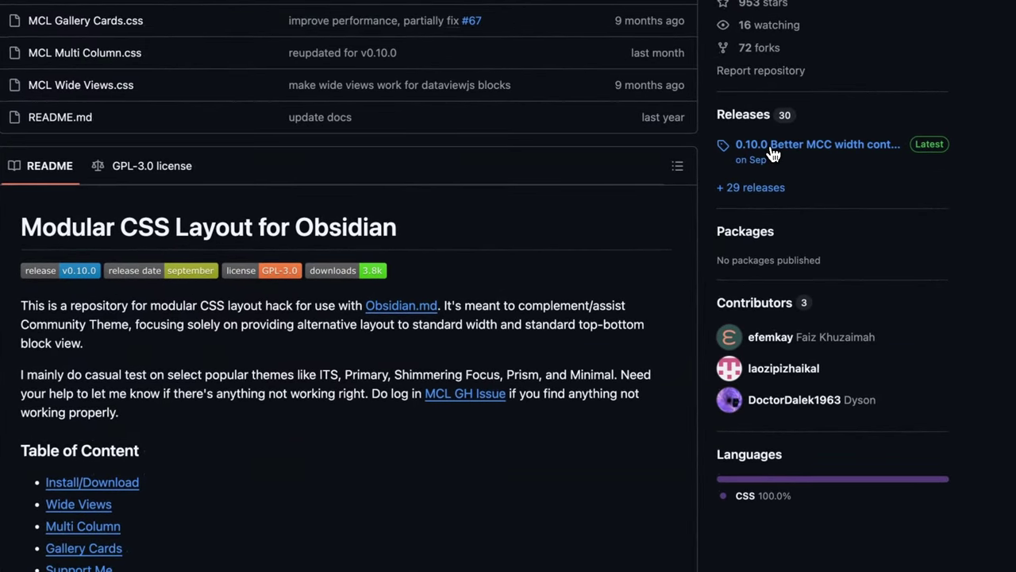
pyautogui.click(767, 144)
pyautogui.scroll(-3, 762, 158)
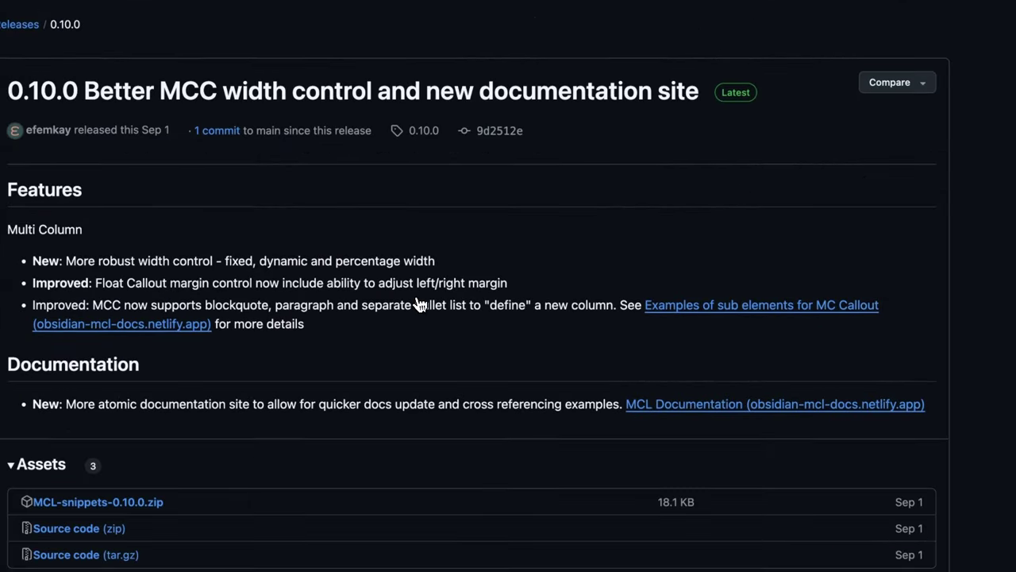
pyautogui.click(238, 367)
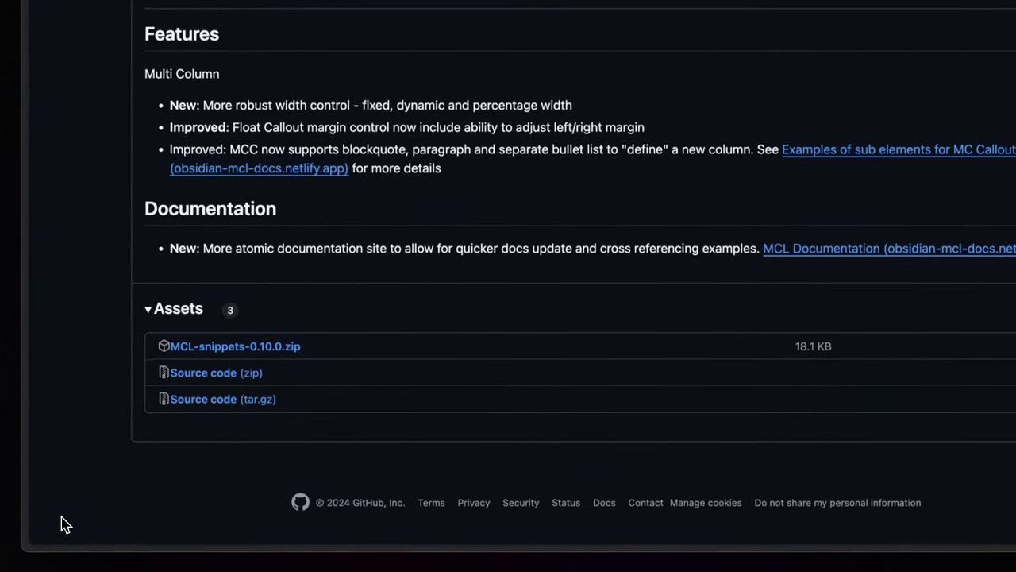
# In Finder, extract MCL-snippets-0.10.0.zip in the Downloads folder and select MCL Multi Column.css in the extracted folder
pyautogui.hotkey('alt', 'f')
pyautogui.click(288, 165)
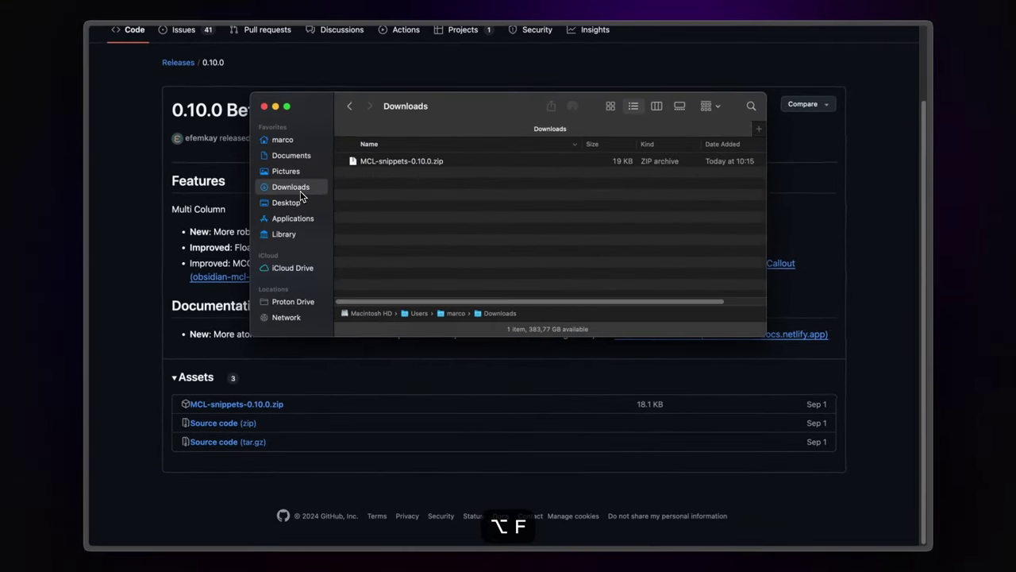
pyautogui.click(414, 135)
pyautogui.doubleClick(404, 163)
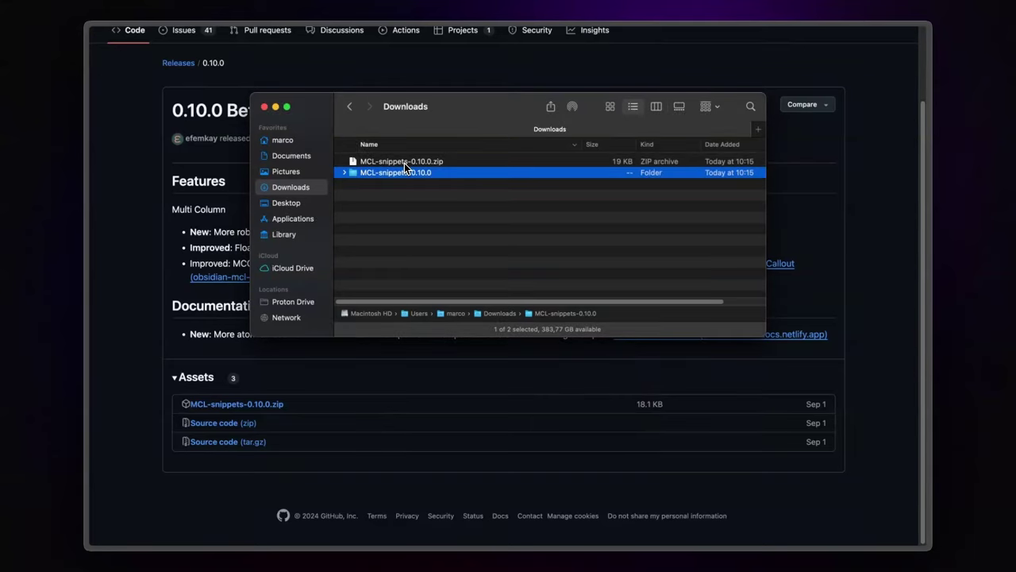
pyautogui.doubleClick(402, 173)
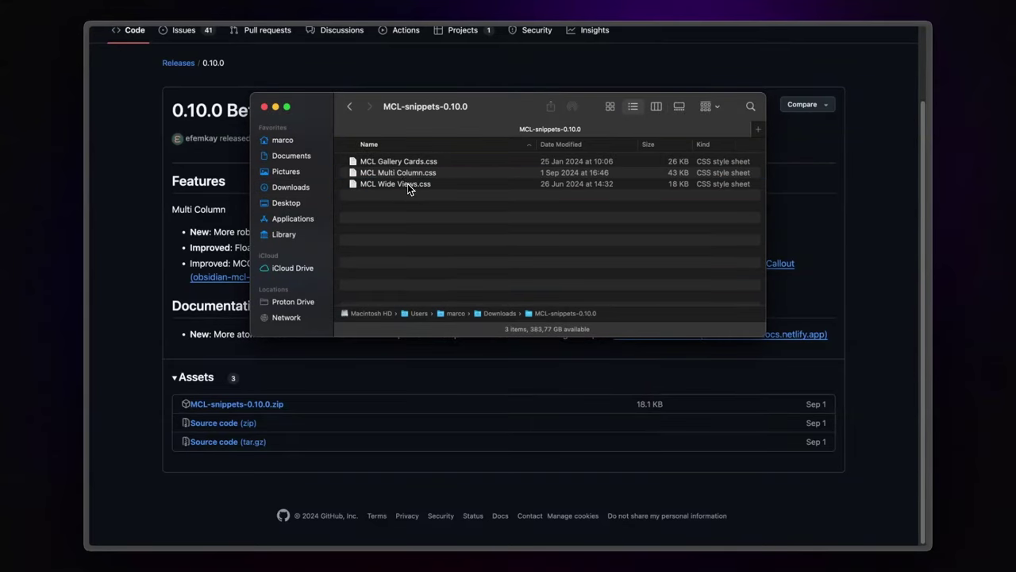
pyautogui.click(406, 179)
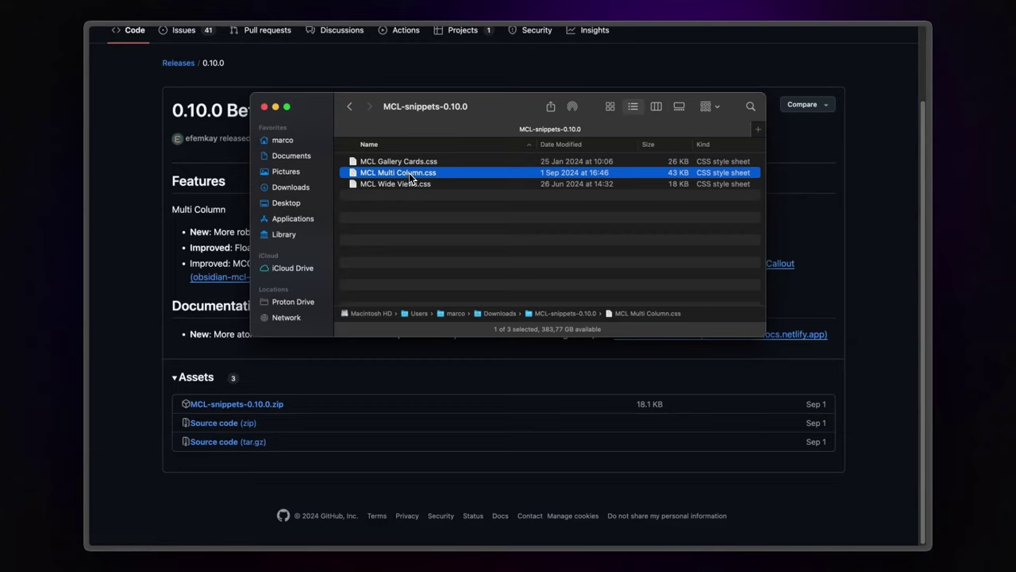
# Open the CSS snippets folder from Obsidian's appearance settings and move MCL Multi Column.css into it from the extracted folder
pyautogui.hotkey('alt', 'o')
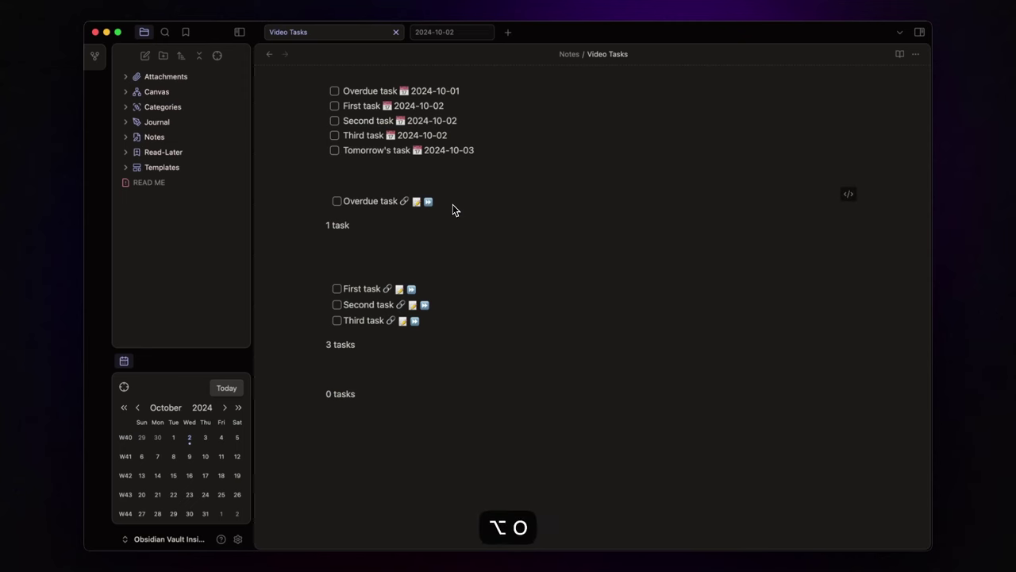
pyautogui.press('super+comma')
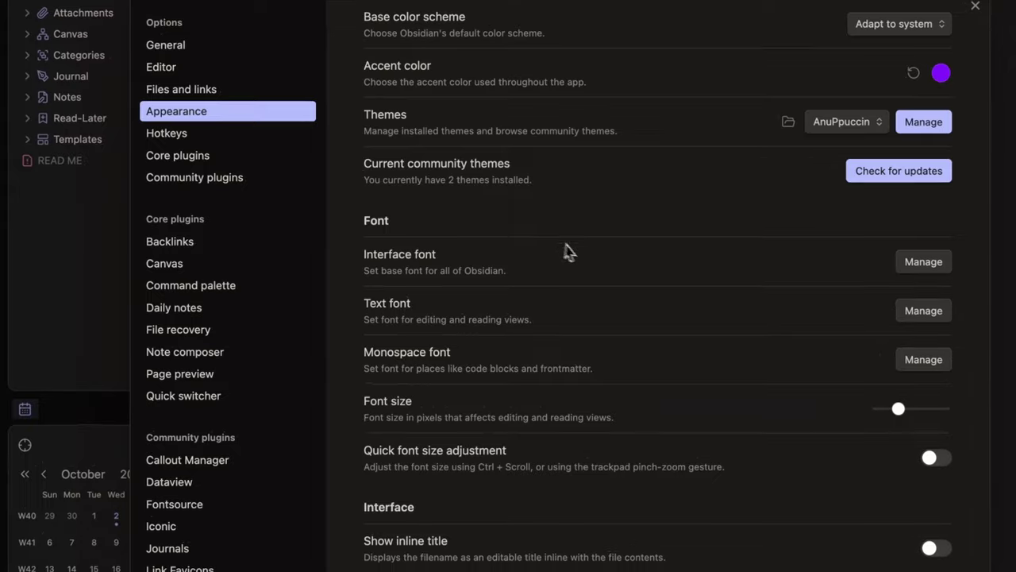
pyautogui.scroll(-10, 521, 251)
pyautogui.scroll(-1, 580, 256)
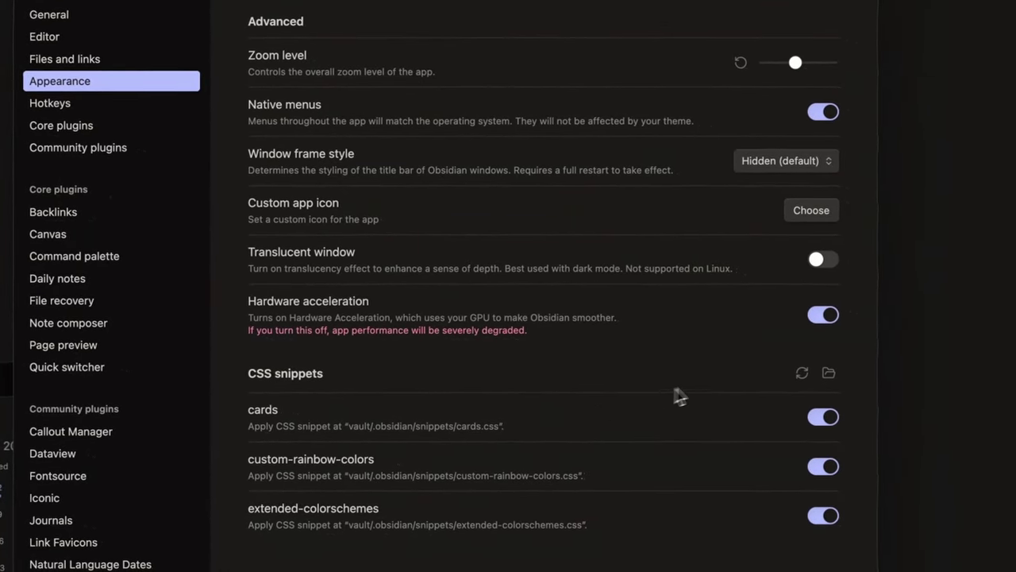
pyautogui.click(850, 380)
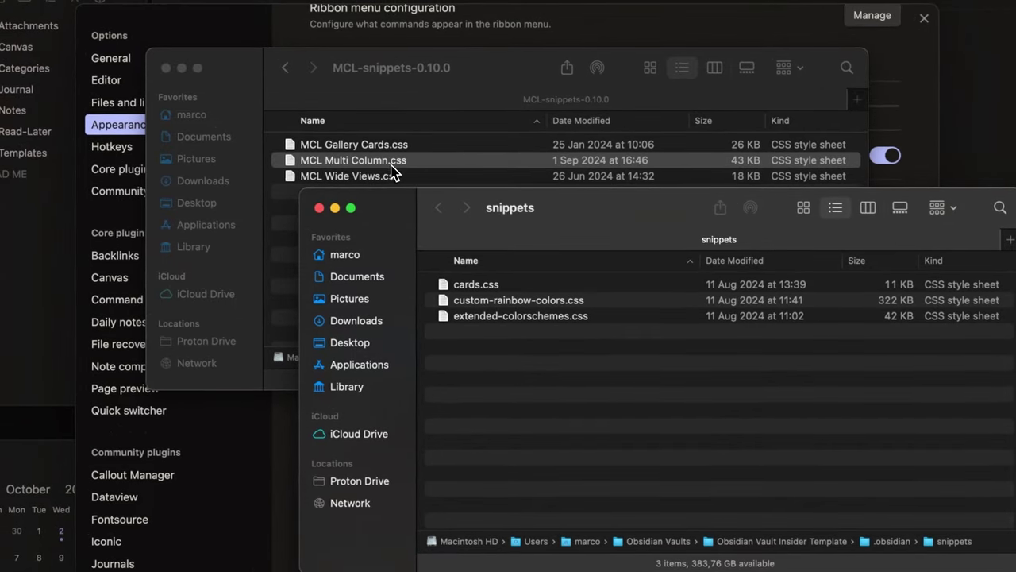
pyautogui.moveTo(391, 167); pyautogui.dragTo(589, 425)
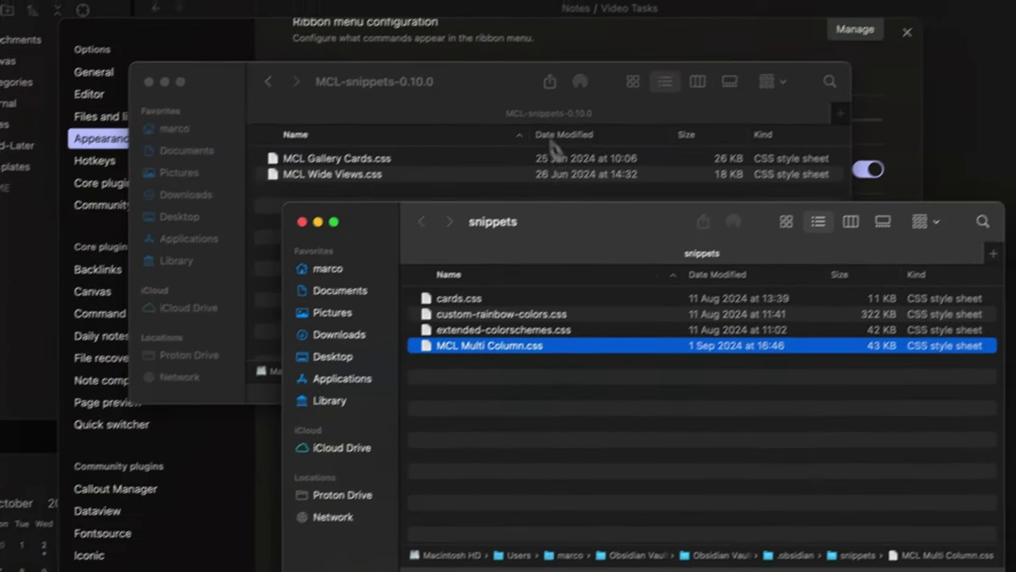
# Return to the appearance settings, enable the MCL Multi Column CSS snippet, and close the settings
pyautogui.click(566, 32)
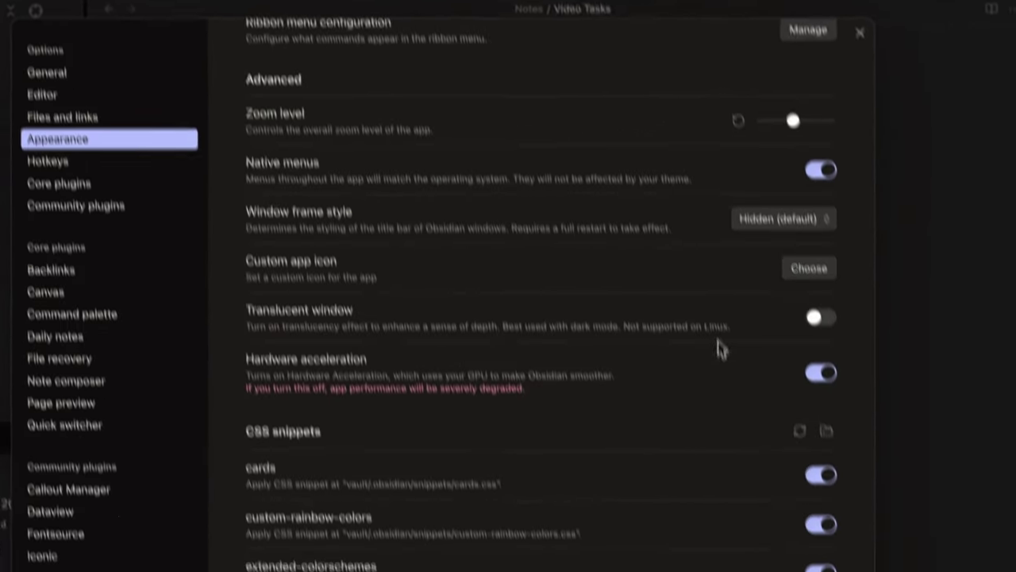
pyautogui.click(809, 461)
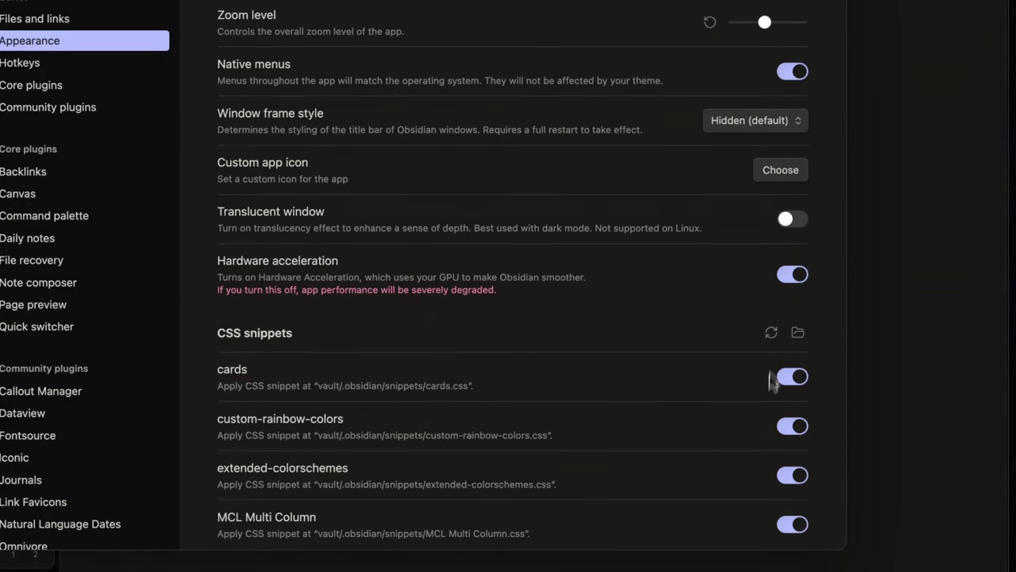
pyautogui.scroll(-2, 762, 421)
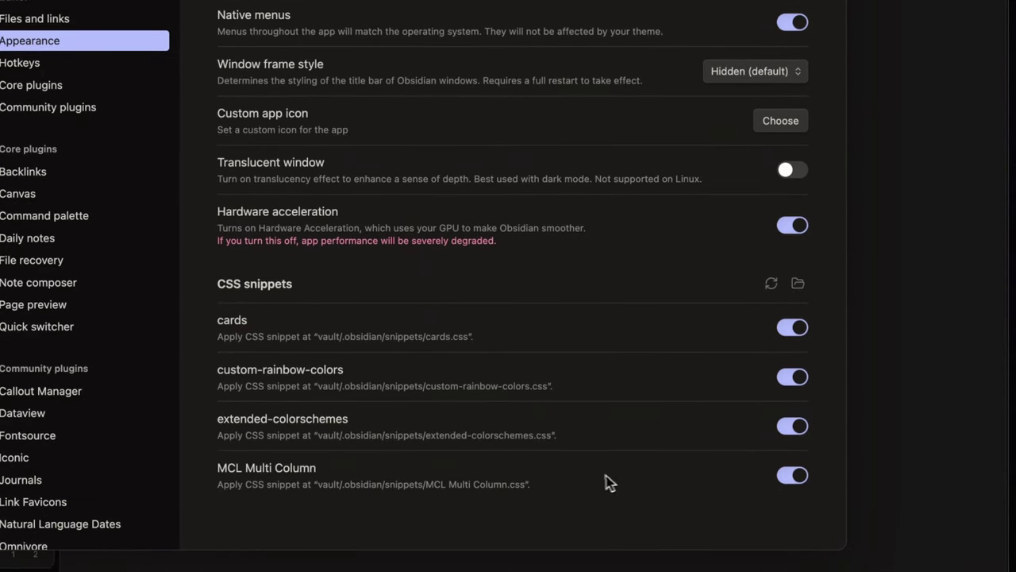
pyautogui.click(821, 86)
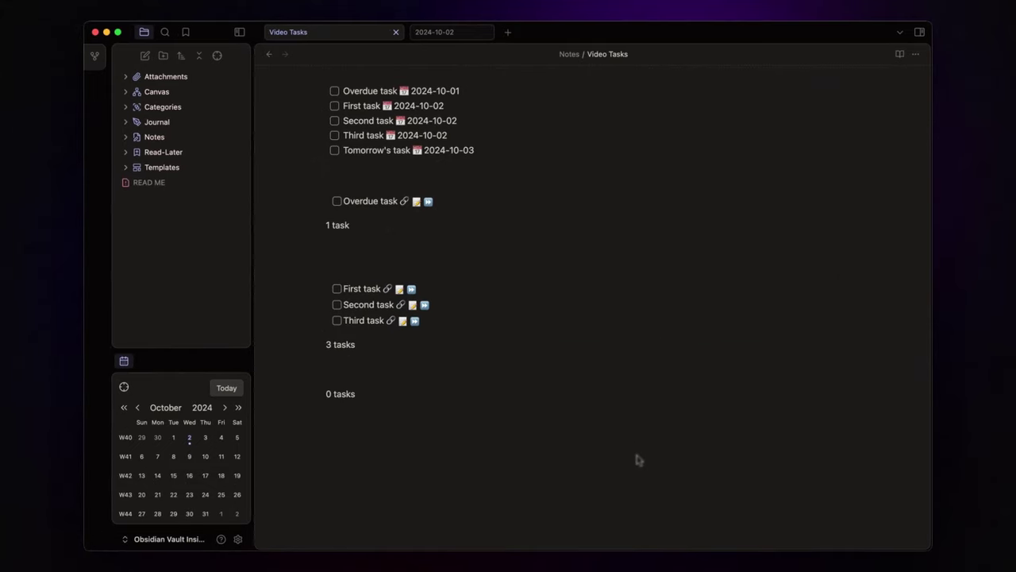
# Open the Daily Template note and add a "[!multi-column]" callout under the Daily Quests heading
pyautogui.click(159, 167)
pyautogui.click(164, 225)
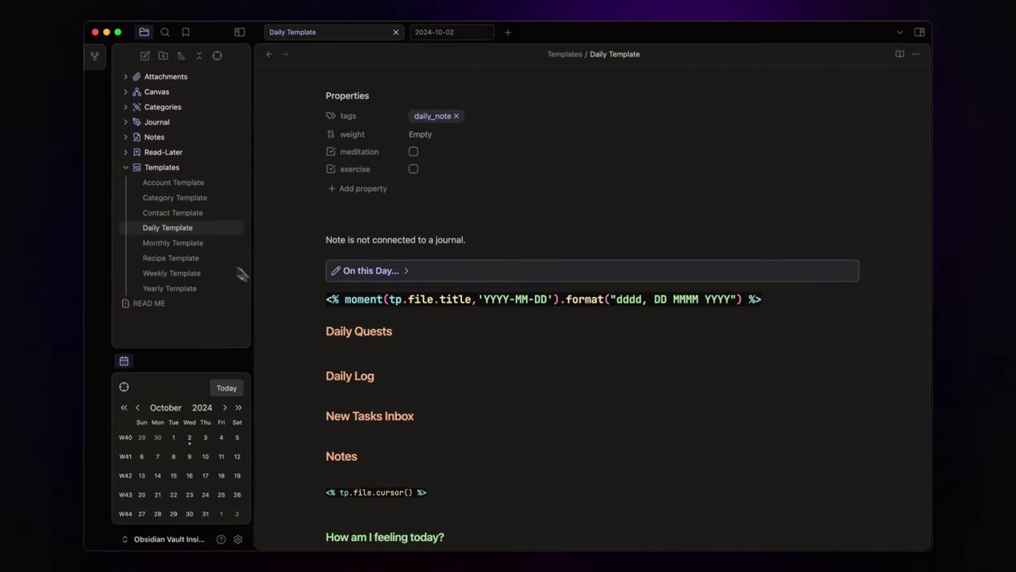
pyautogui.click(342, 354)
pyautogui.write('```')
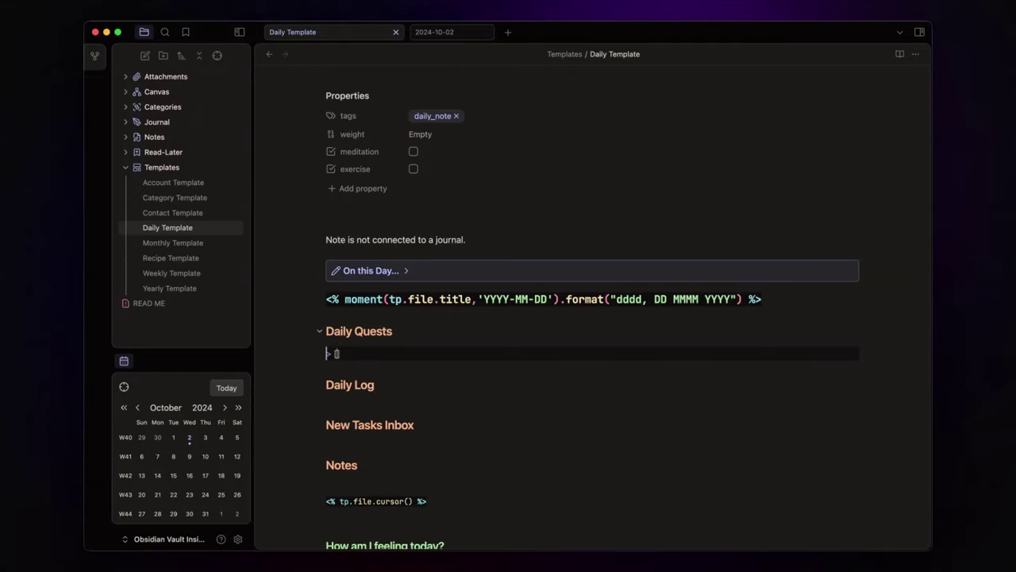
pyautogui.write('multi-column')
pyautogui.press('Return')
pyautogui.press('Return')
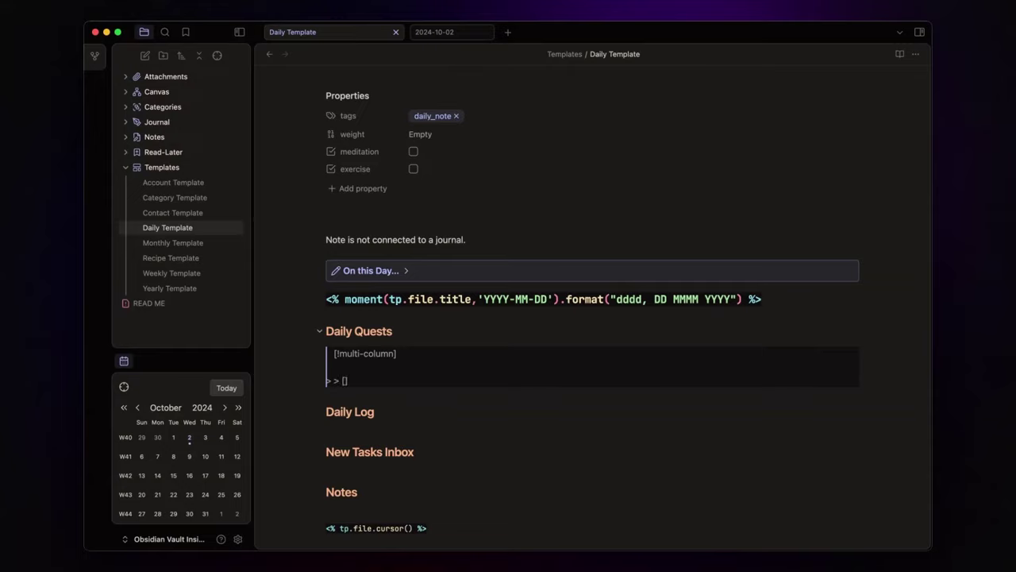
# Nest an "[!overdue]+ OVERDUE" callout inside the multi-column callout and begin a tasks code block in it
pyautogui.write('[!overdue]+ OVERDUE')
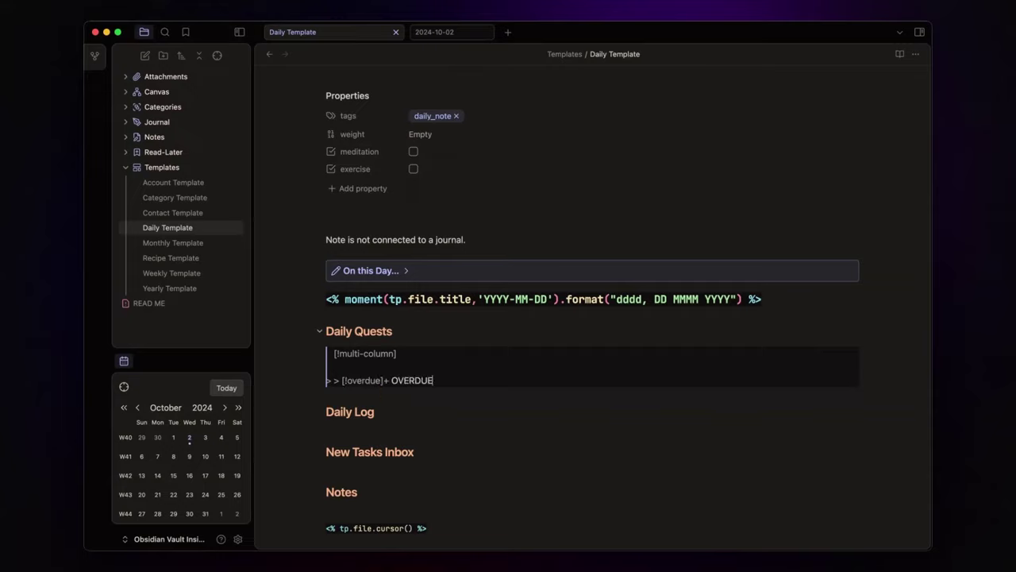
pyautogui.press('Return')
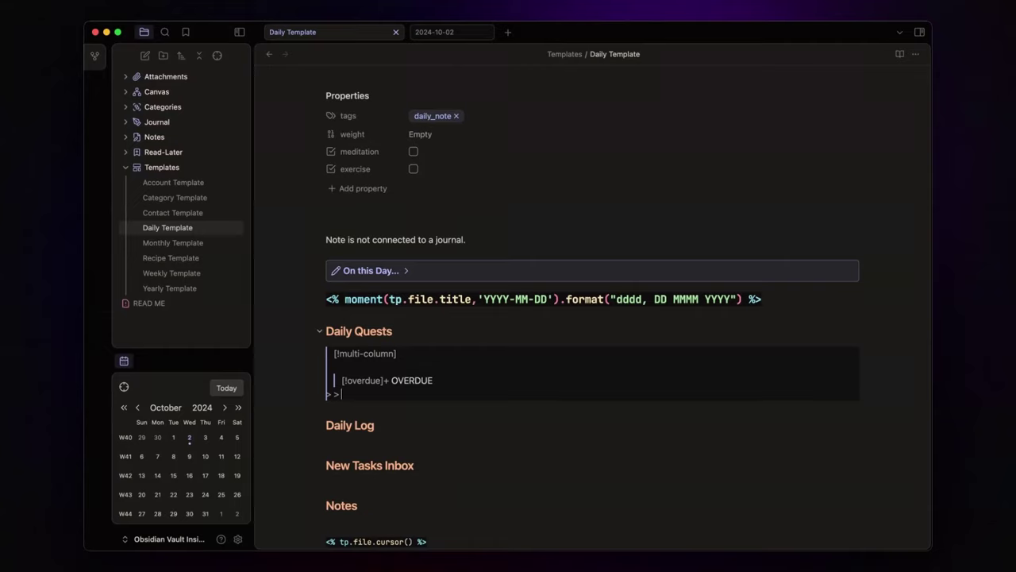
pyautogui.write('```ta')
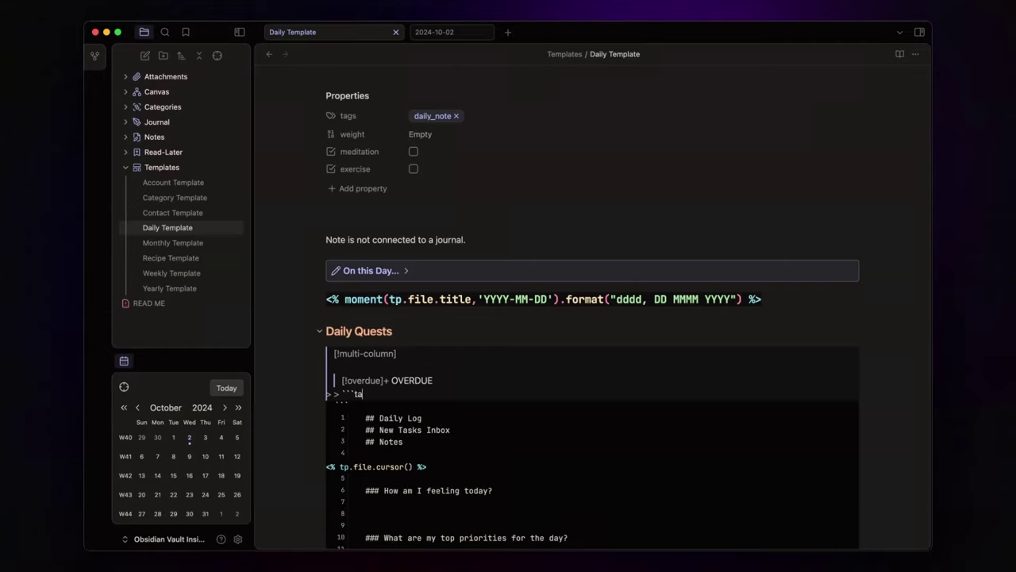
pyautogui.write('sks')
pyautogui.press('Return')
# Fill the OVERDUE tasks block with the lines "due before today", "not done", "hide due date" and "short", and close the block
pyautogui.write('du')
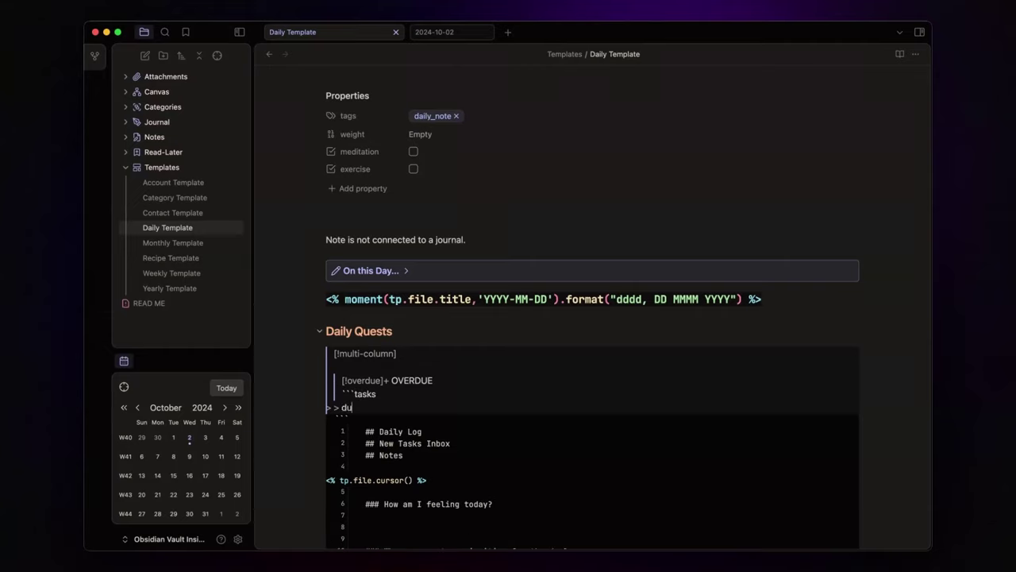
pyautogui.write('e before today')
pyautogui.press('Return')
pyautogui.write('n')
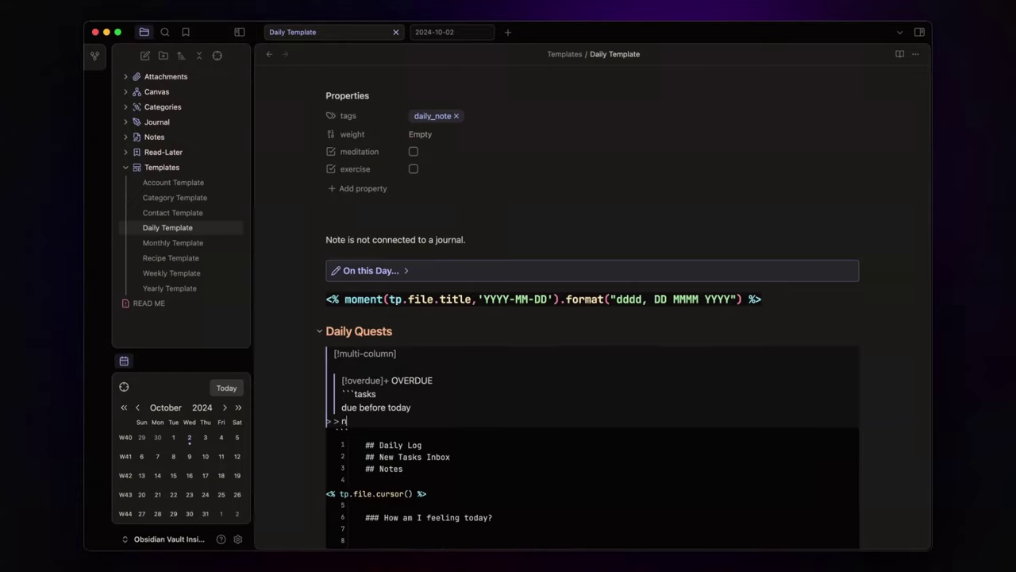
pyautogui.write('ot done')
pyautogui.press('Return')
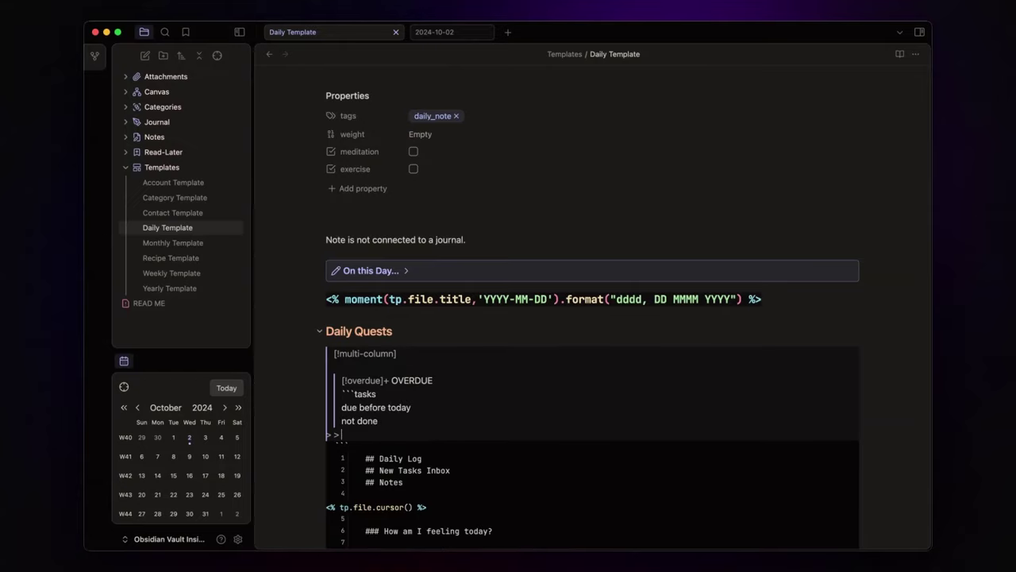
pyautogui.write('hide due date')
pyautogui.press('Return')
pyautogui.write('short')
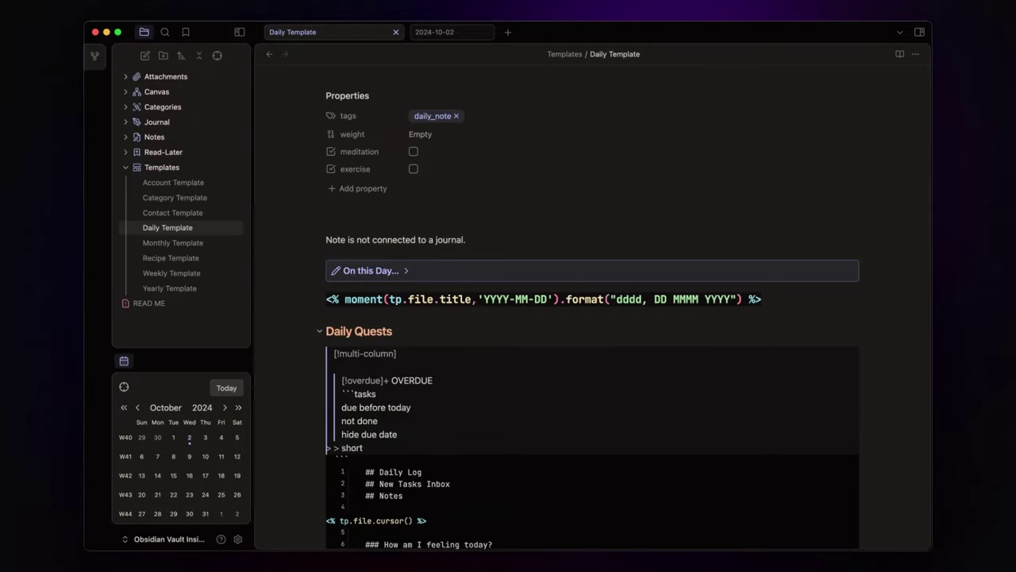
pyautogui.press('Return')
pyautogui.write('```')
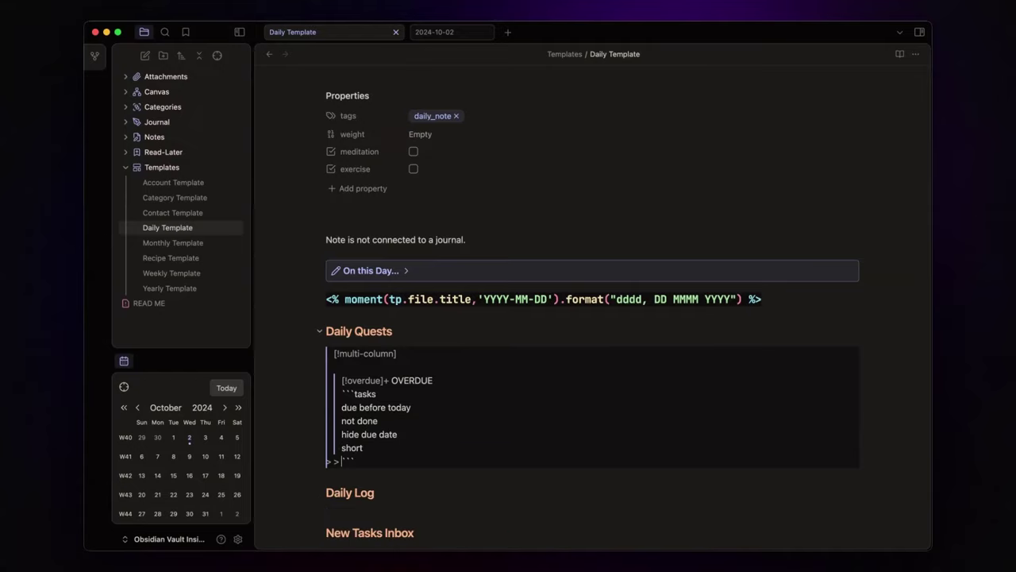
# Below the OVERDUE callout, nest a second callout "[!daily]+ TO DO" separated by an empty quote line, and begin a tasks code block in it
pyautogui.press('Return')
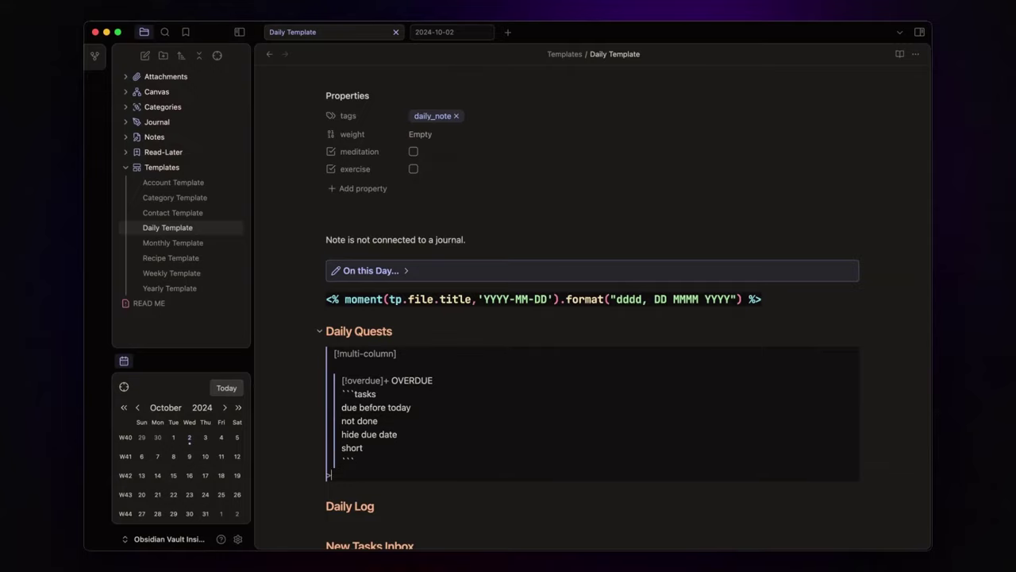
pyautogui.press('Return')
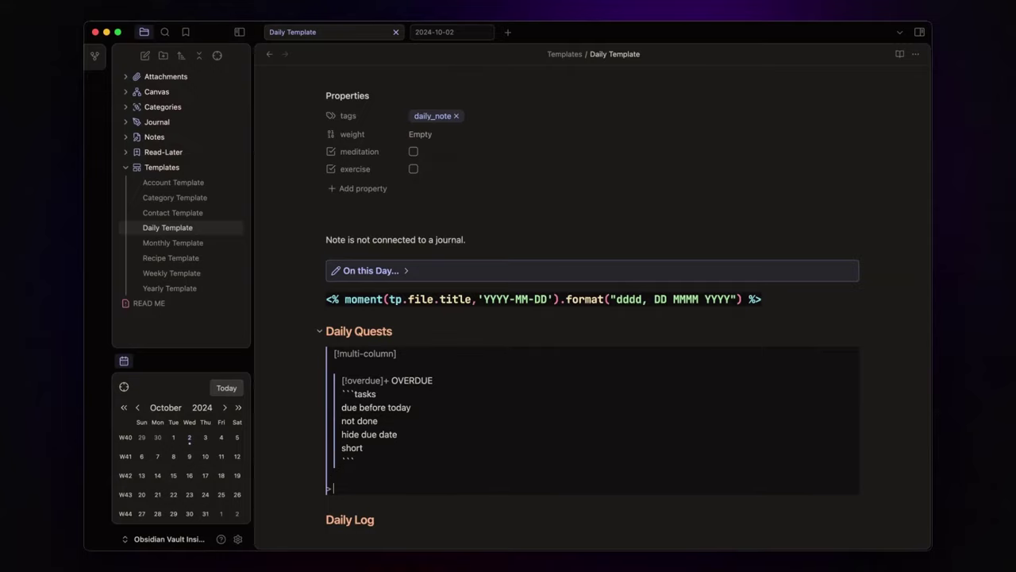
pyautogui.write('> [')
pyautogui.scroll(-5, 592, 317)
pyautogui.scroll(3, 593, 317)
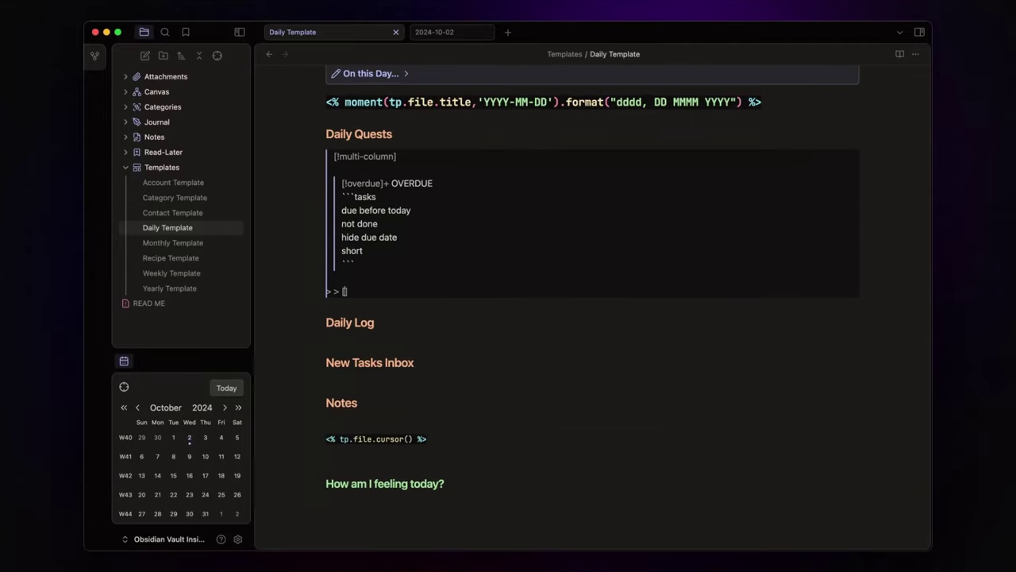
pyautogui.write('[!daily]+ TO DO')
pyautogui.press('Return')
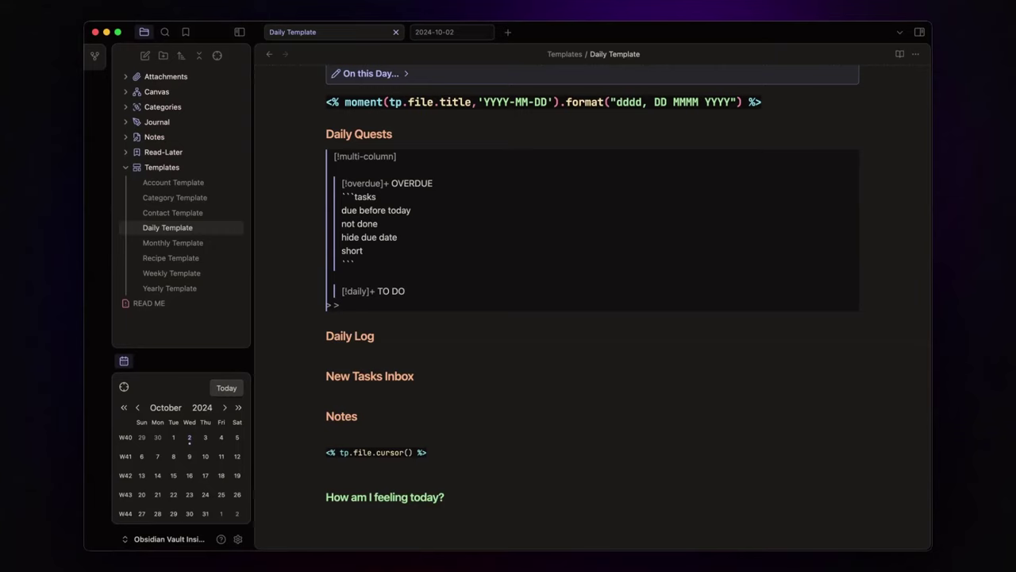
pyautogui.write('```tasks')
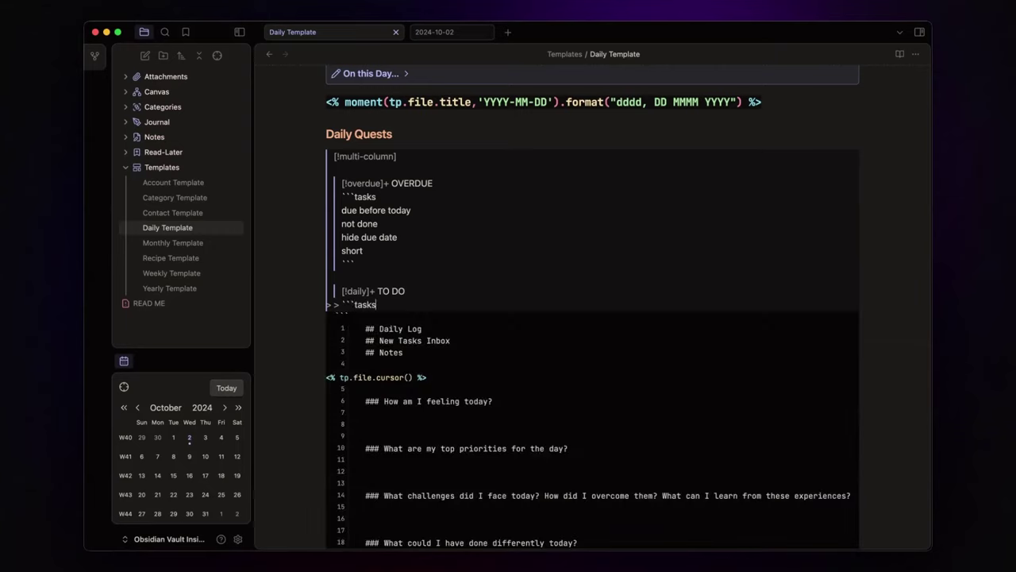
pyautogui.press('Return')
# Fill the TO DO tasks block with the lines "due today", "not done", "hide due date" and "short", and close the block
pyautogui.write('d')
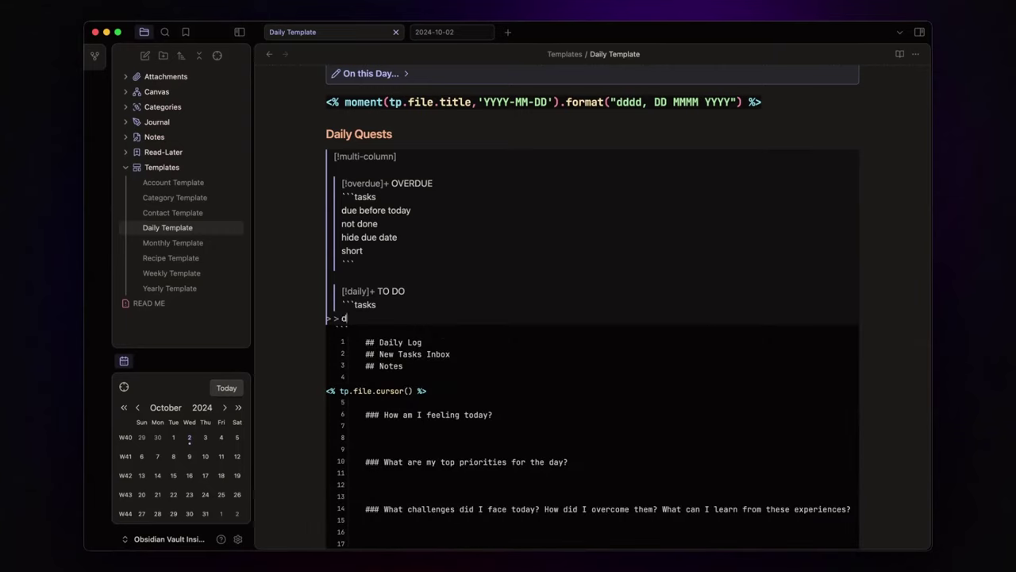
pyautogui.write('ue today')
pyautogui.press('Return')
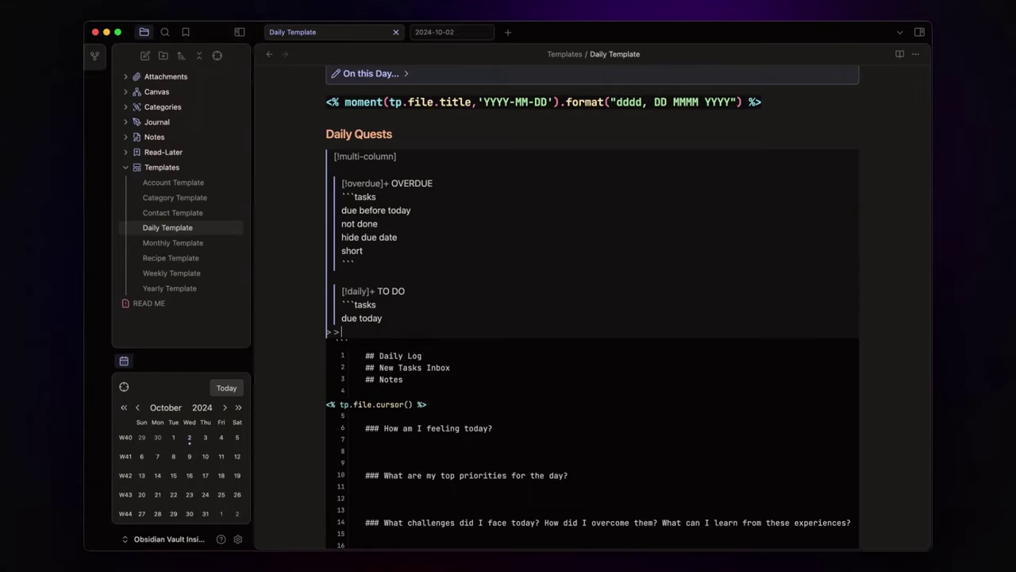
pyautogui.write('not done')
pyautogui.press('Return')
pyautogui.write('hide due date')
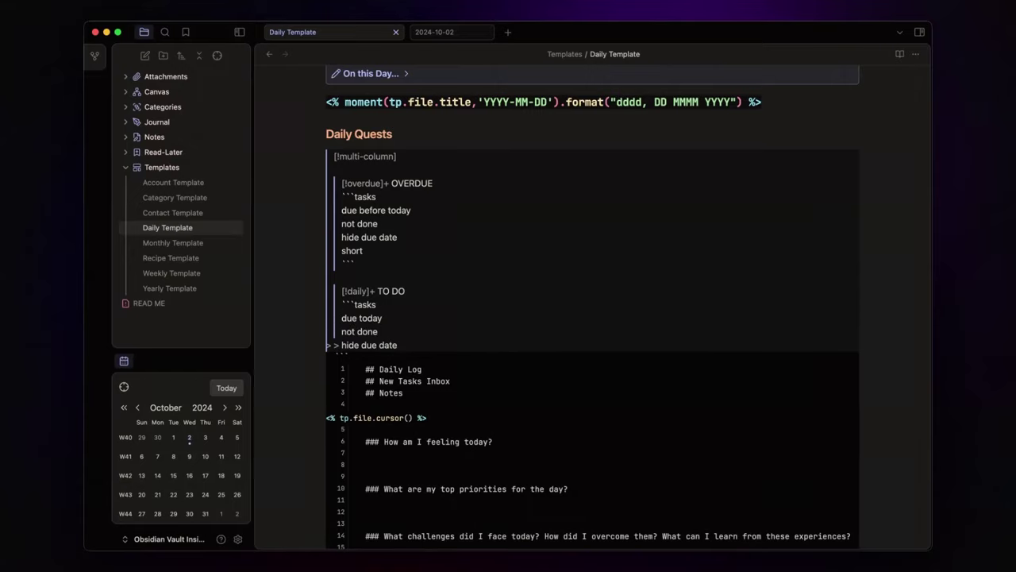
pyautogui.press('Return')
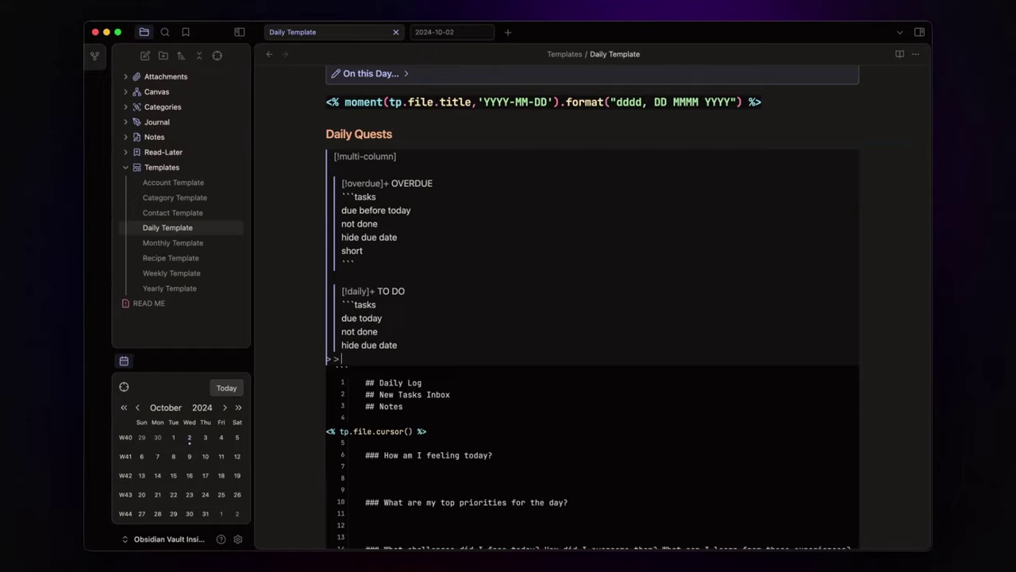
pyautogui.write('short')
pyautogui.press('Return')
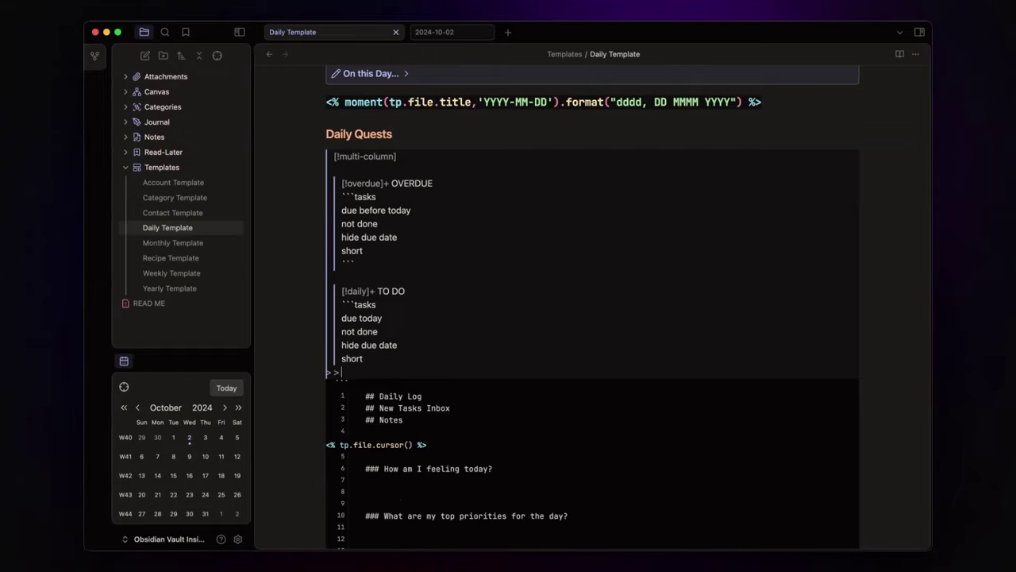
pyautogui.write('```')
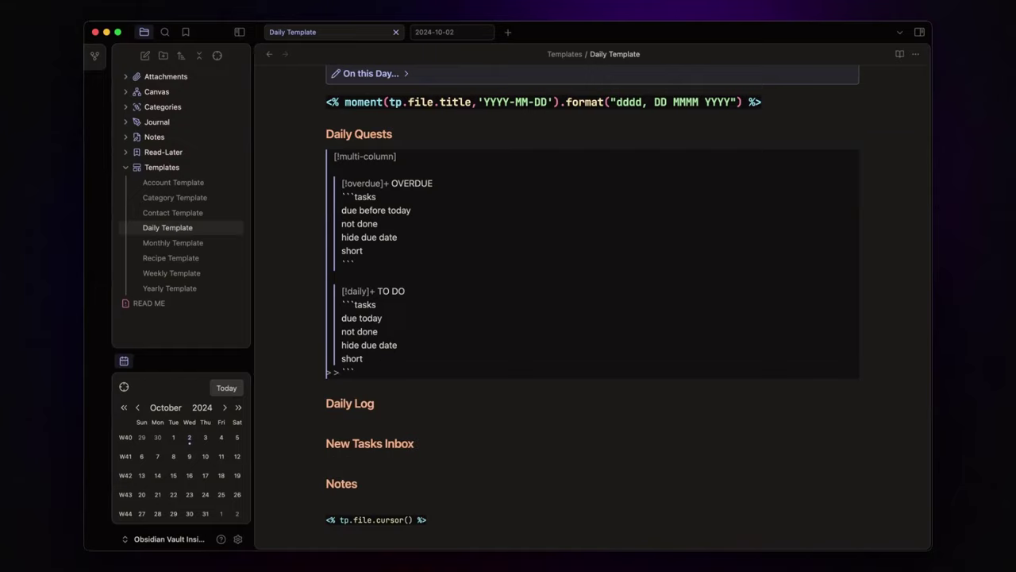
# Below the TO DO callout, nest a third callout "[!done]+ DONE" separated by an empty quote line, and begin a tasks code block in it
pyautogui.press('Return')
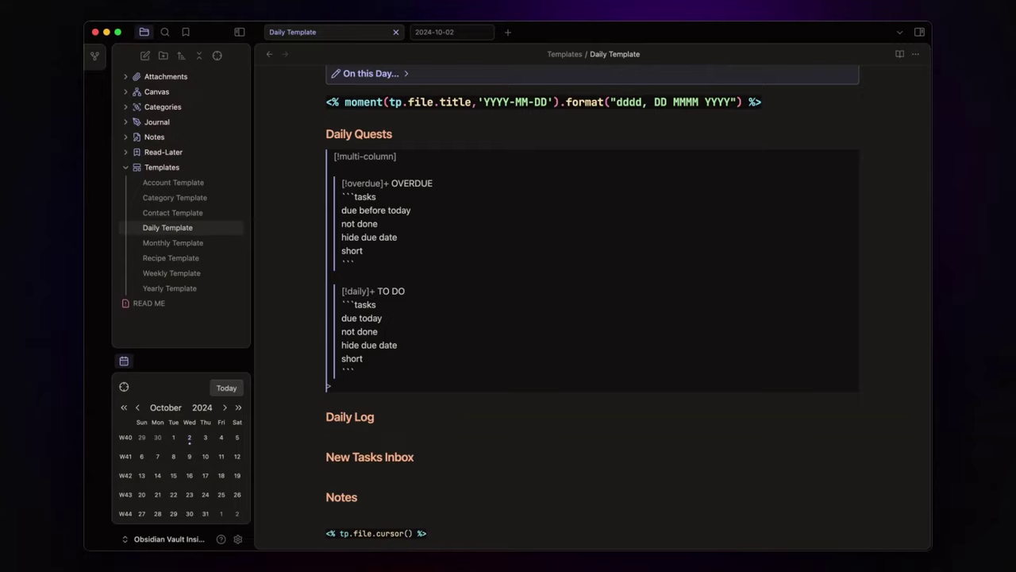
pyautogui.press('Return')
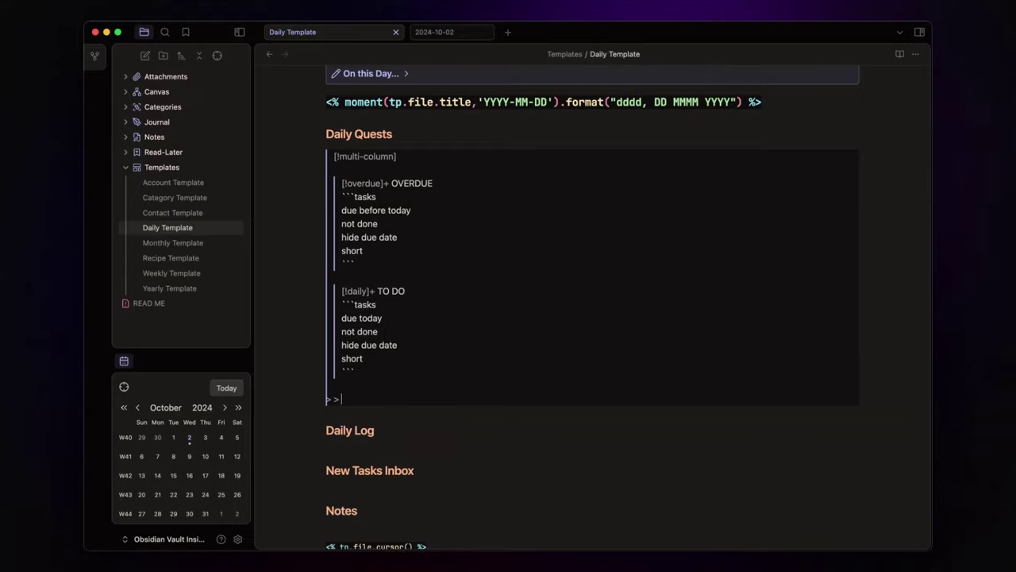
pyautogui.write('[!done]+ DONE')
pyautogui.press('Return')
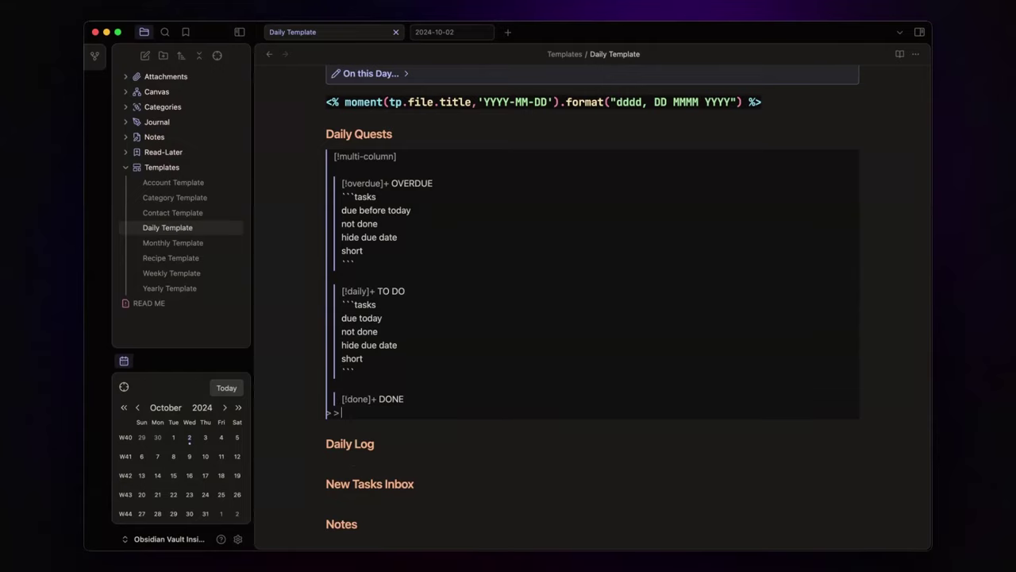
pyautogui.write('```tasks')
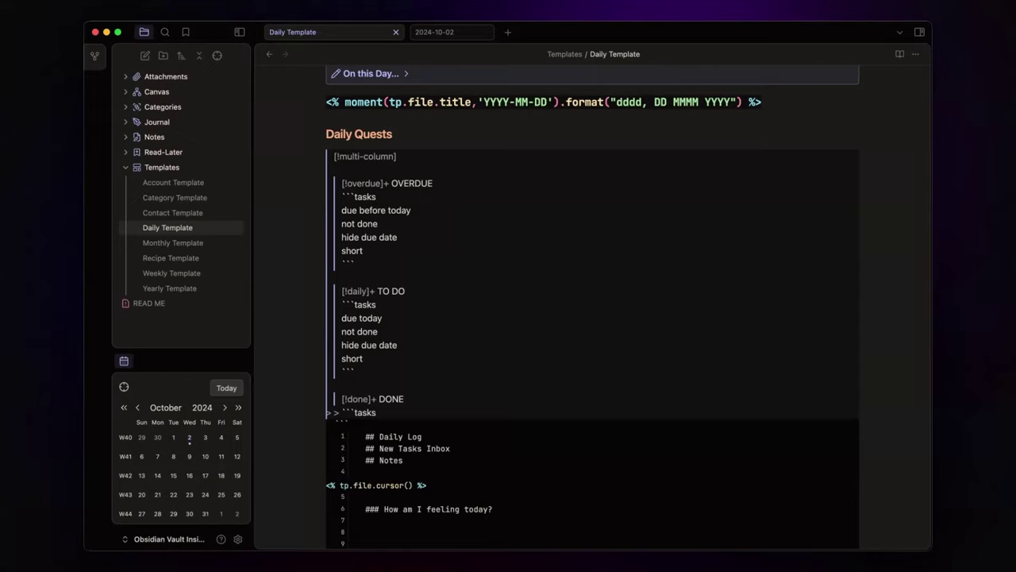
pyautogui.press('Return')
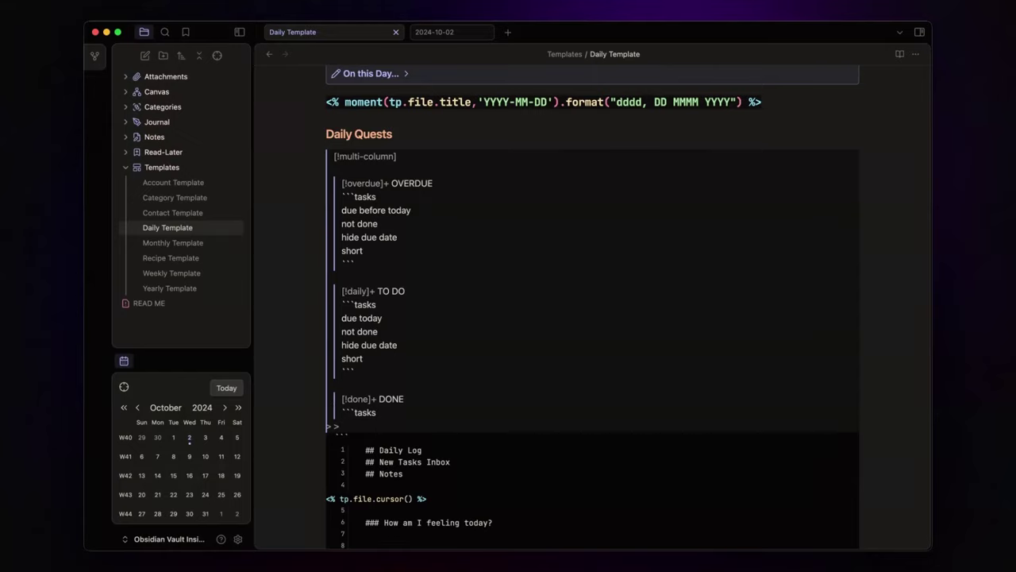
# Fill the DONE tasks block with the lines "done today", "hide due date" and "short", close it, and leave the callout so it renders
pyautogui.write('done today')
pyautogui.press('Return')
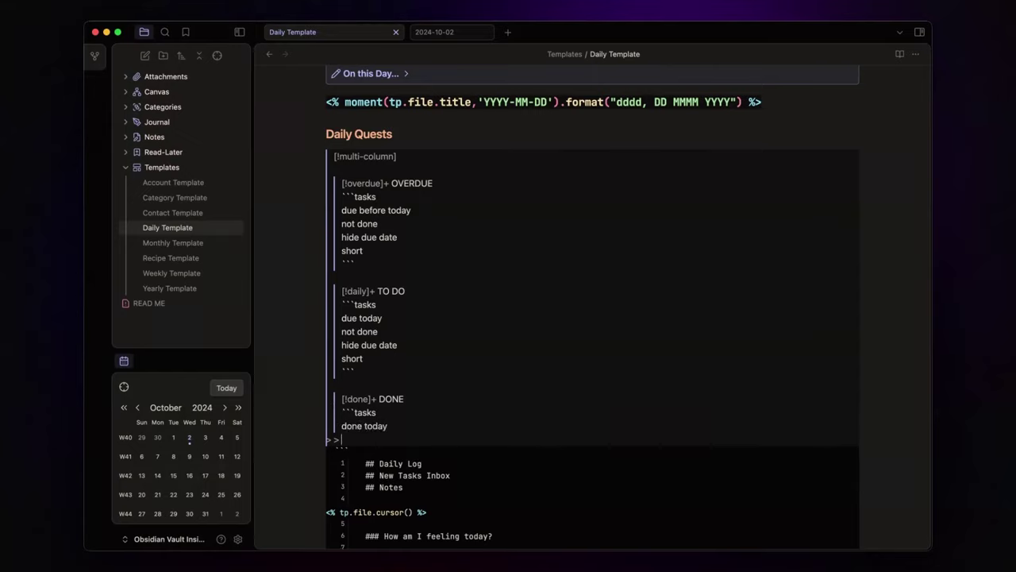
pyautogui.write('hide due date')
pyautogui.press('Return')
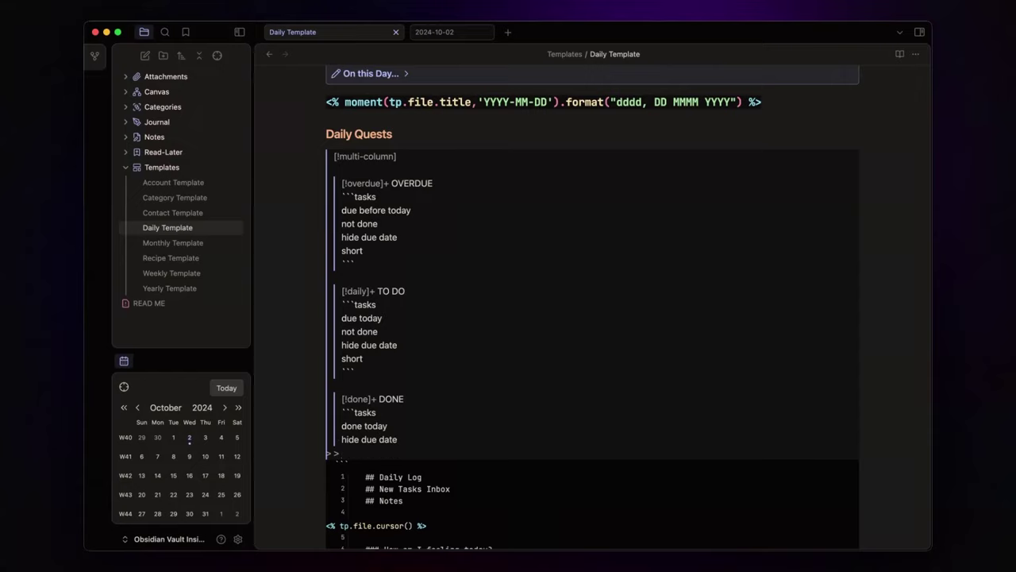
pyautogui.write('short')
pyautogui.press('Return')
pyautogui.press('Delete')
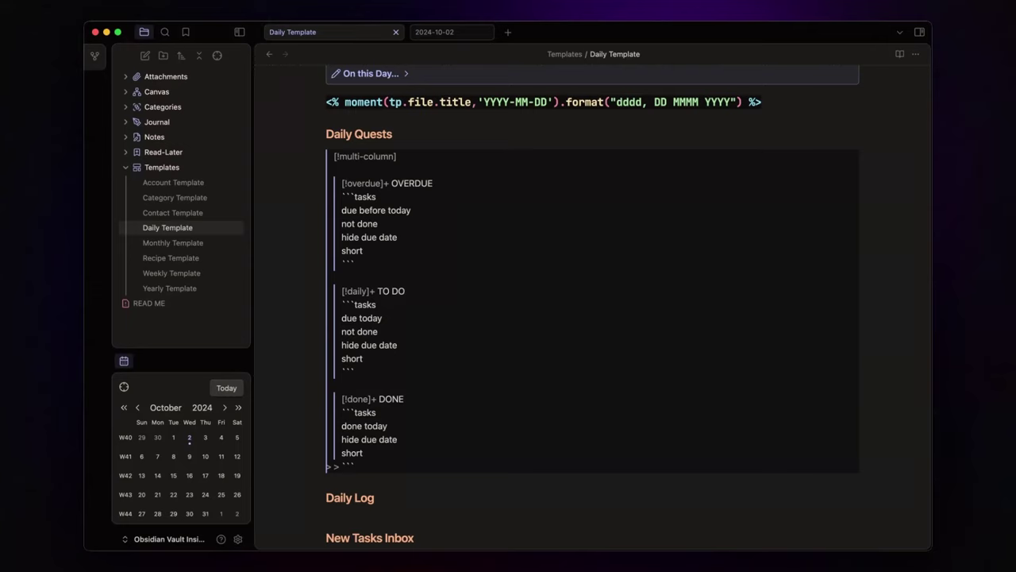
pyautogui.press('Return')
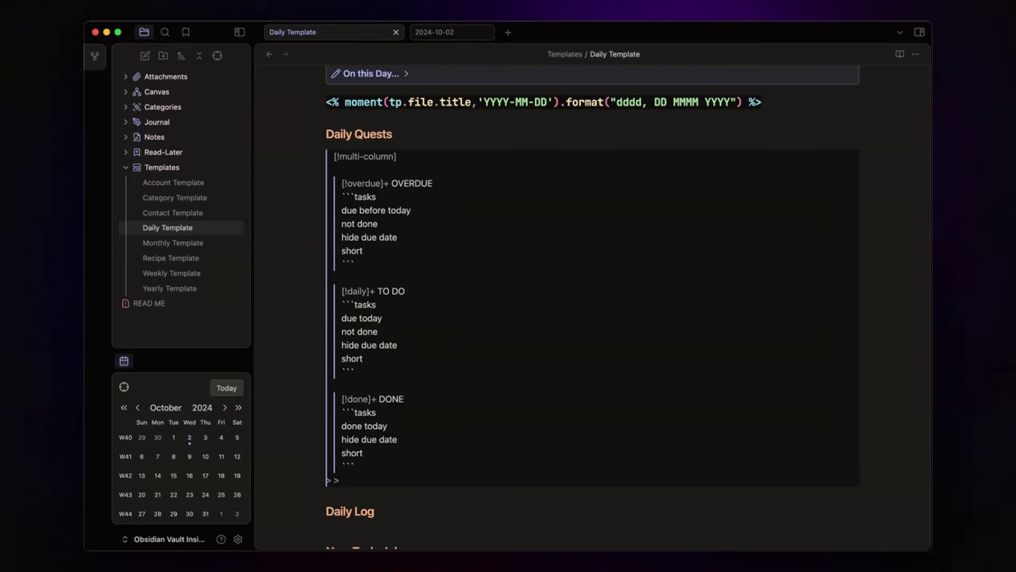
pyautogui.click(358, 315)
pyautogui.scroll(3, 358, 316)
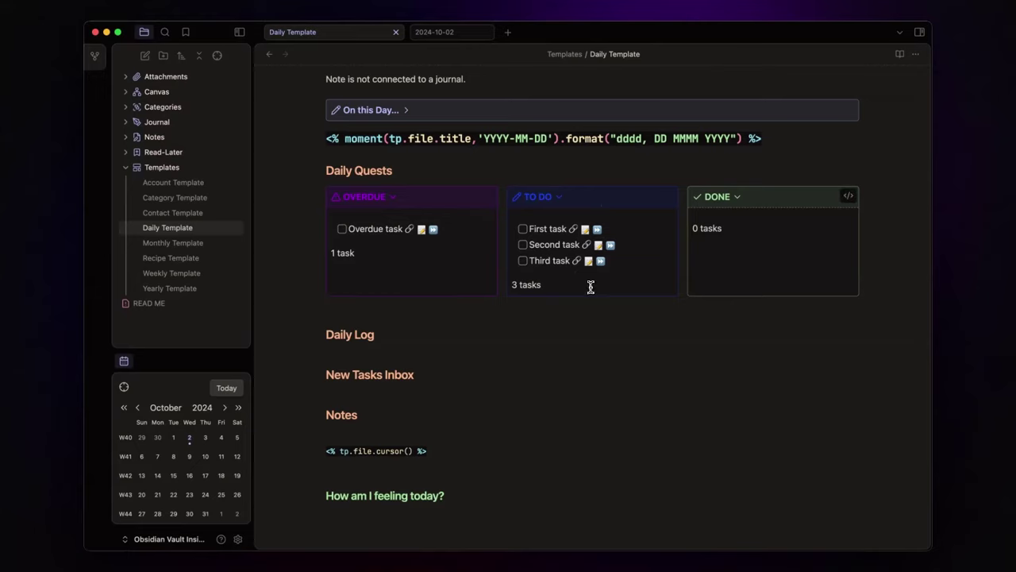
# Close the open 2024-10-02 note and delete it from the Journal's 01 - Daily folder
pyautogui.click(488, 31)
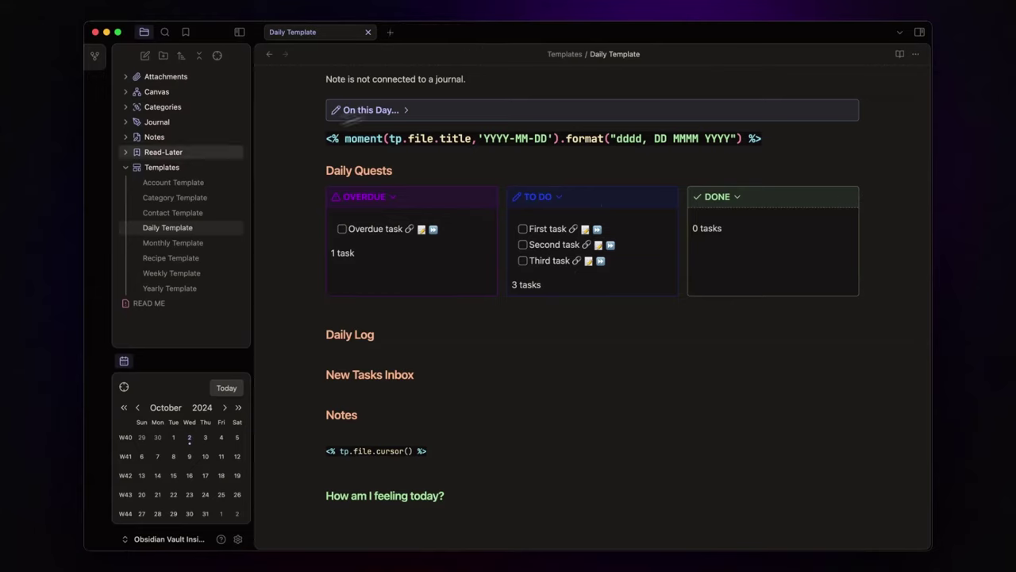
pyautogui.click(131, 123)
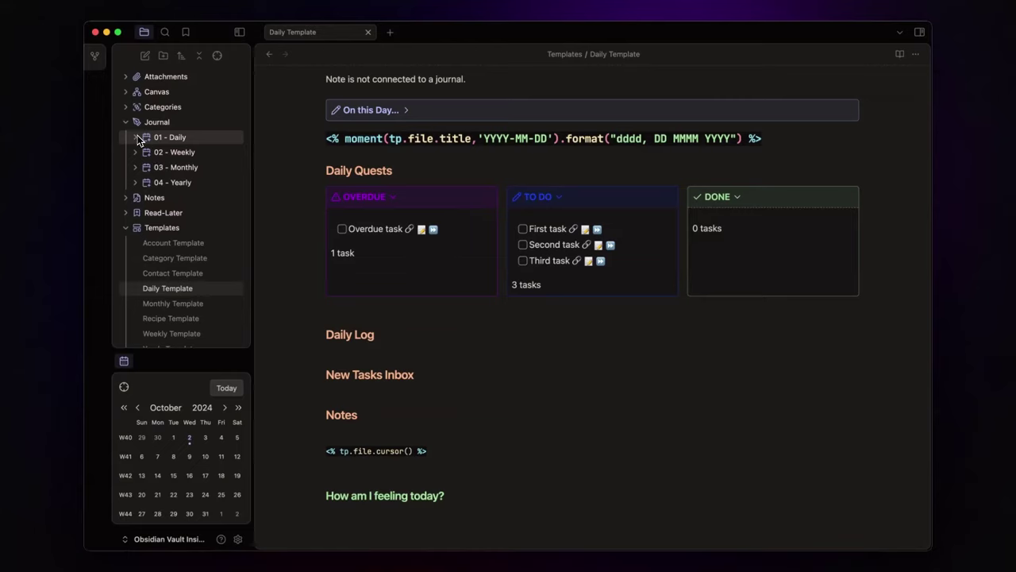
pyautogui.click(139, 140)
pyautogui.rightClick(175, 153)
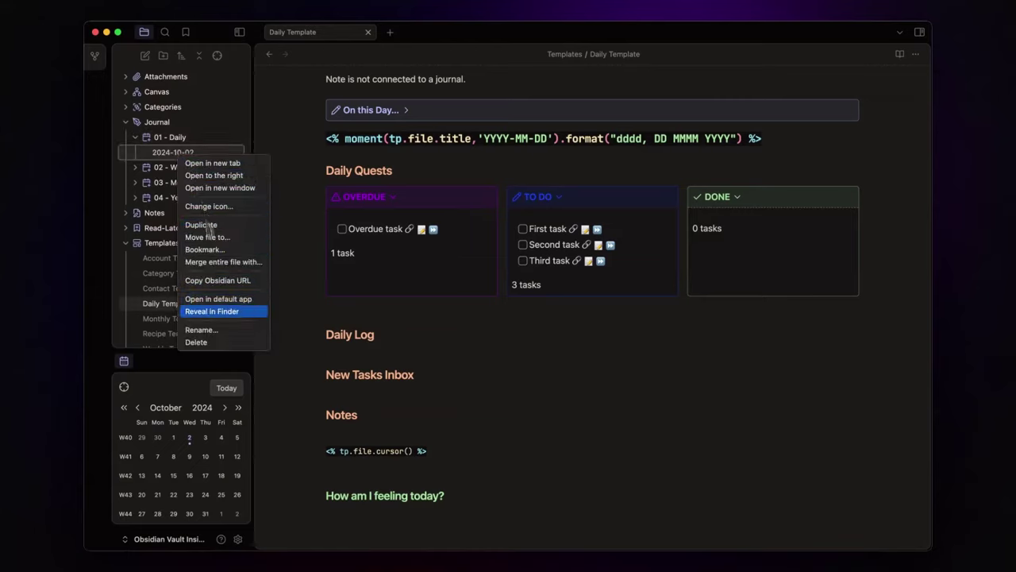
pyautogui.click(196, 343)
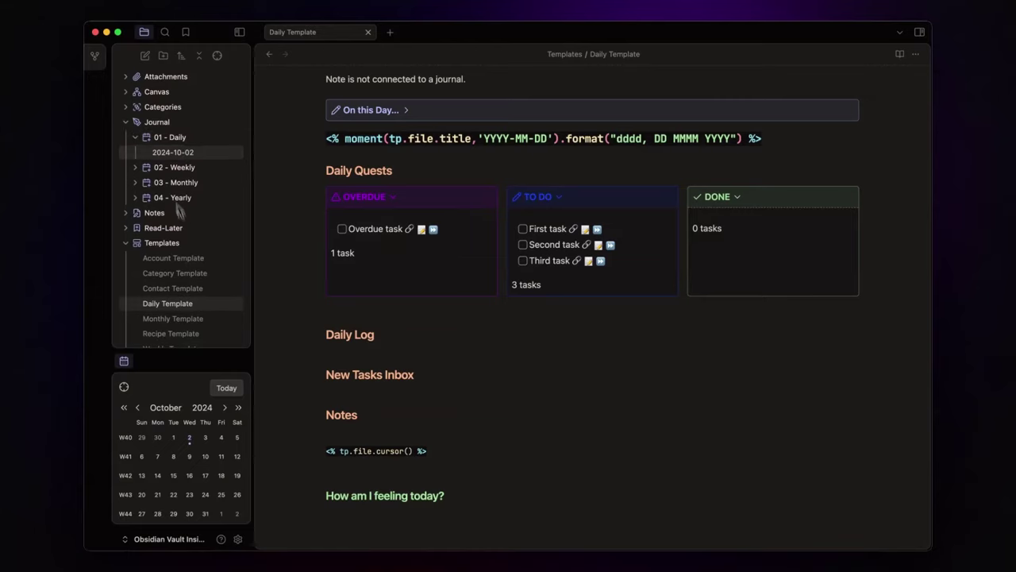
pyautogui.click(125, 123)
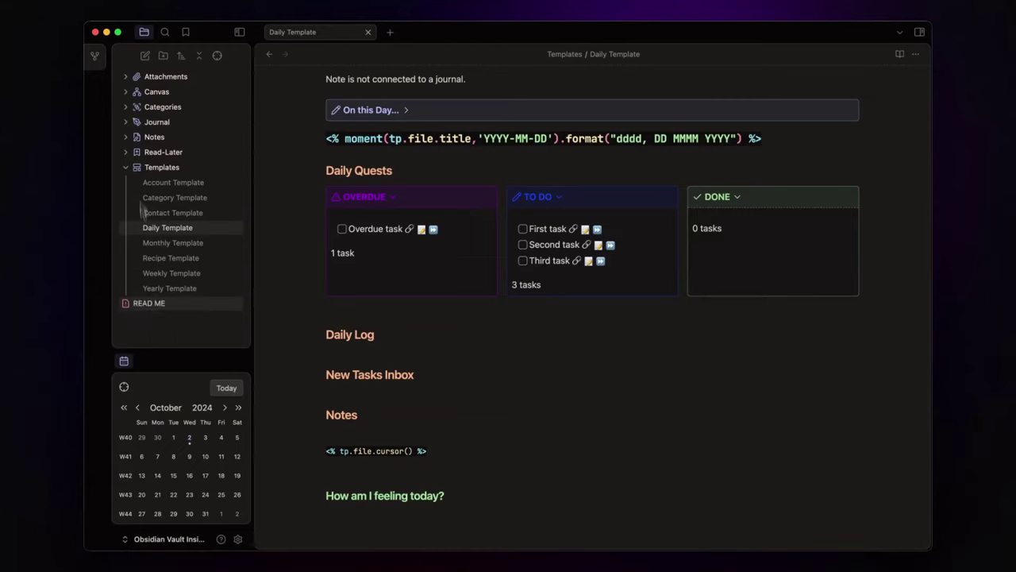
# Create daily notes for 2, 3 and 1 October 2024 from the calendar, return to 2 October, and compare their Daily Quests columns
pyautogui.click(190, 442)
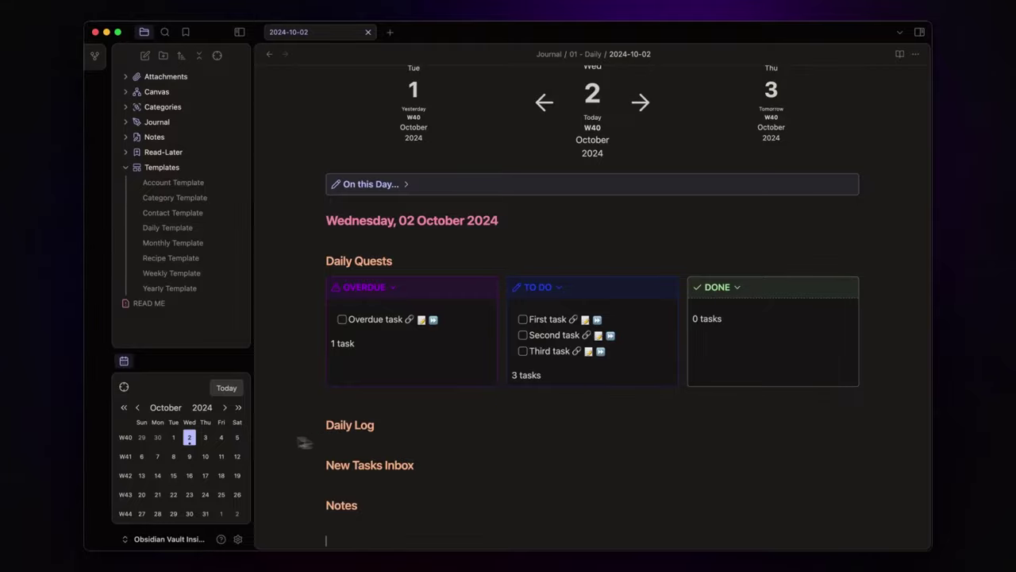
pyautogui.click(205, 437)
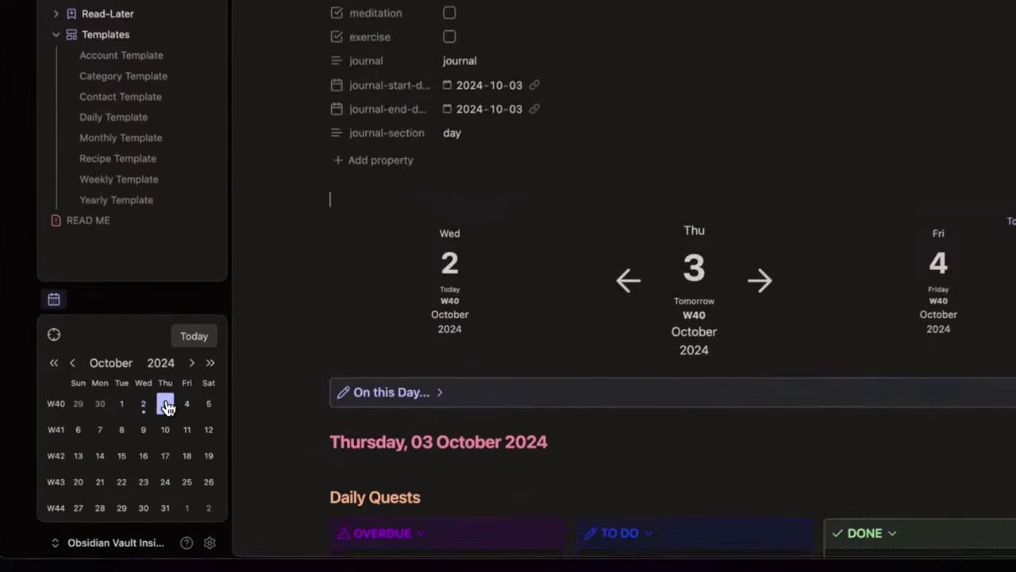
pyautogui.scroll(-5, 239, 401)
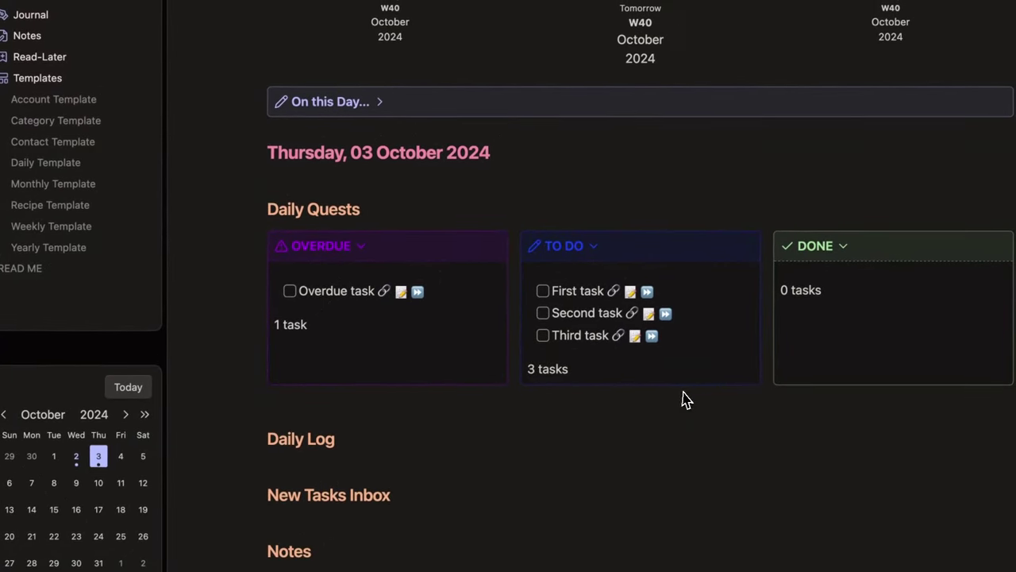
pyautogui.click(53, 456)
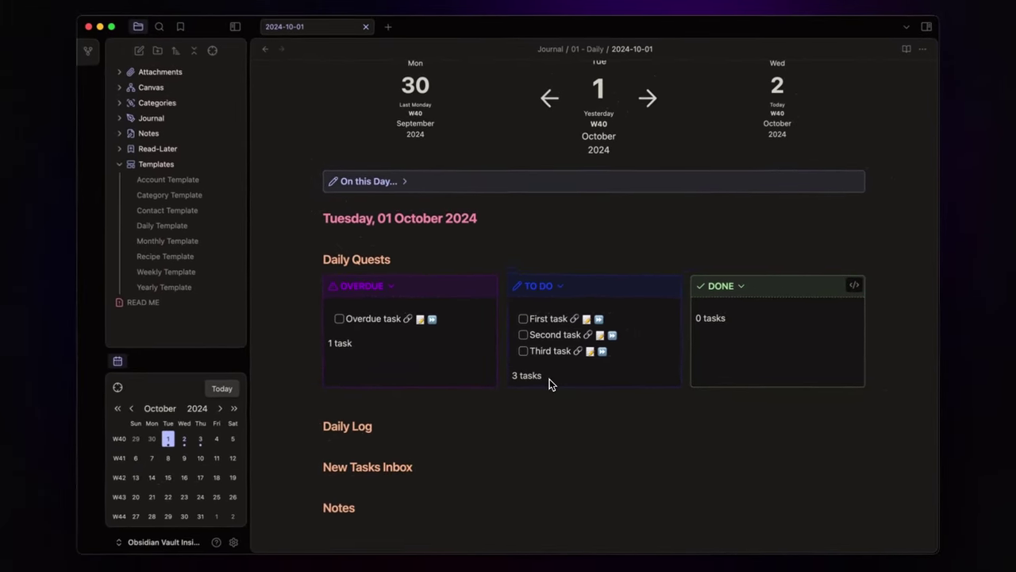
pyautogui.click(192, 439)
pyautogui.scroll(-2, 641, 399)
pyautogui.scroll(-5, 642, 399)
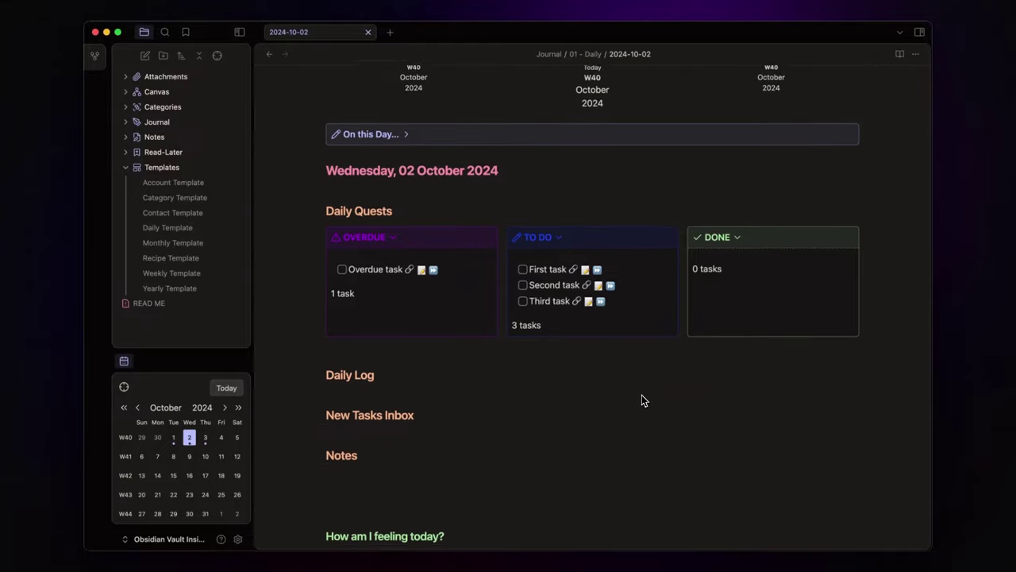
pyautogui.scroll(2, 642, 401)
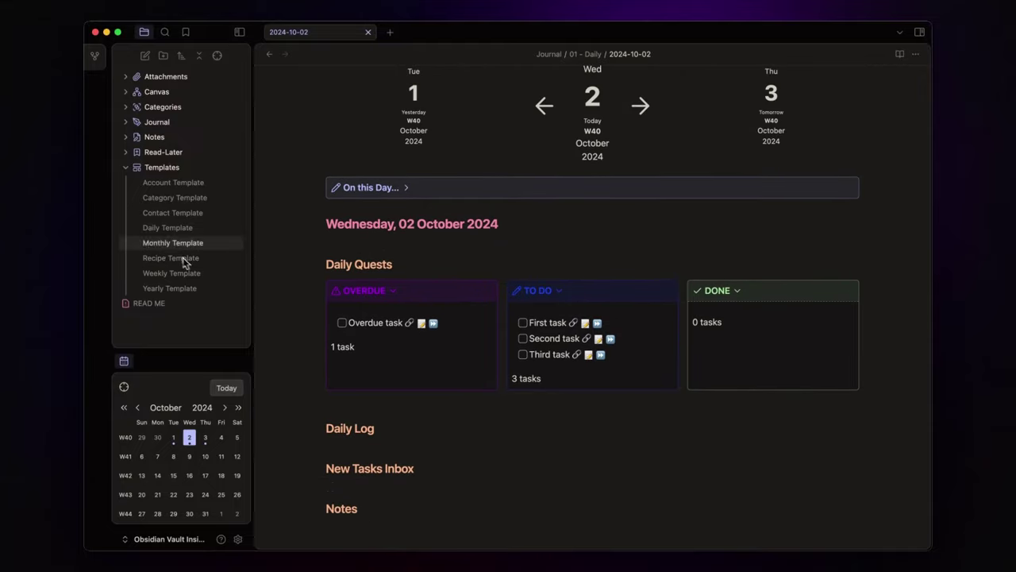
# In the Daily Template's OVERDUE query, replace "today" with "<% tp.file.title %>" in the due before line
pyautogui.click(162, 232)
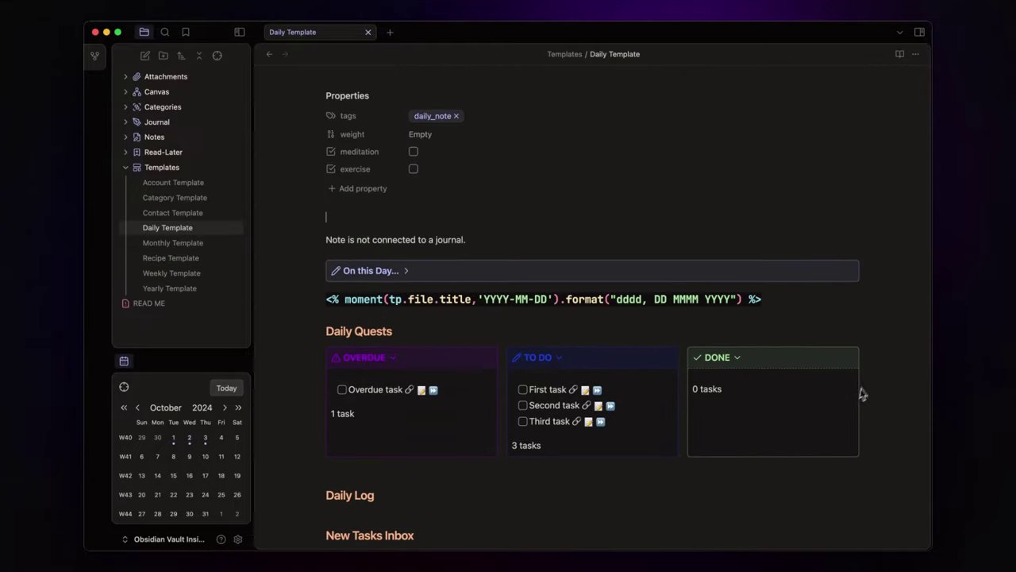
pyautogui.click(848, 357)
pyautogui.scroll(-2, 627, 399)
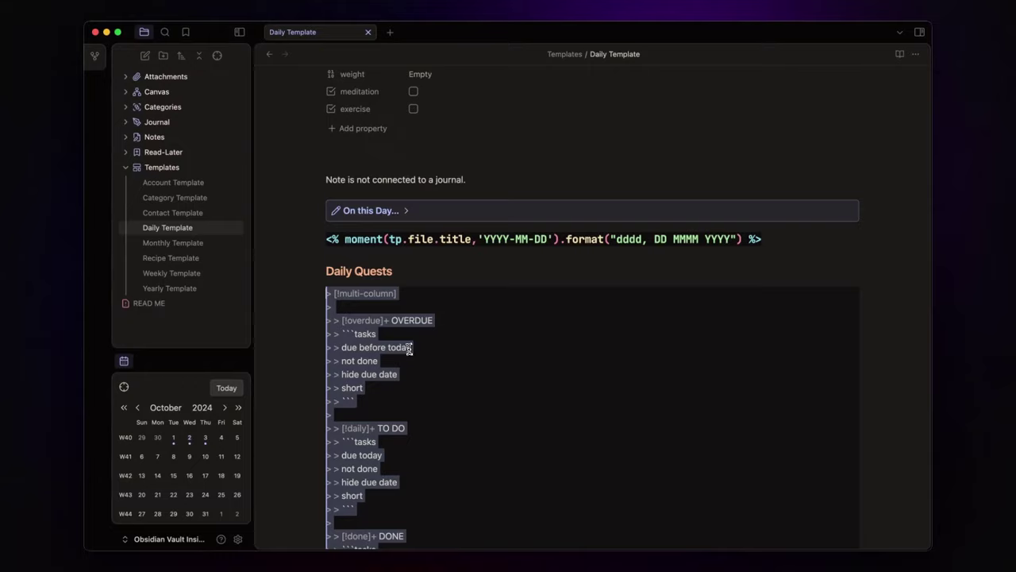
pyautogui.doubleClick(408, 347)
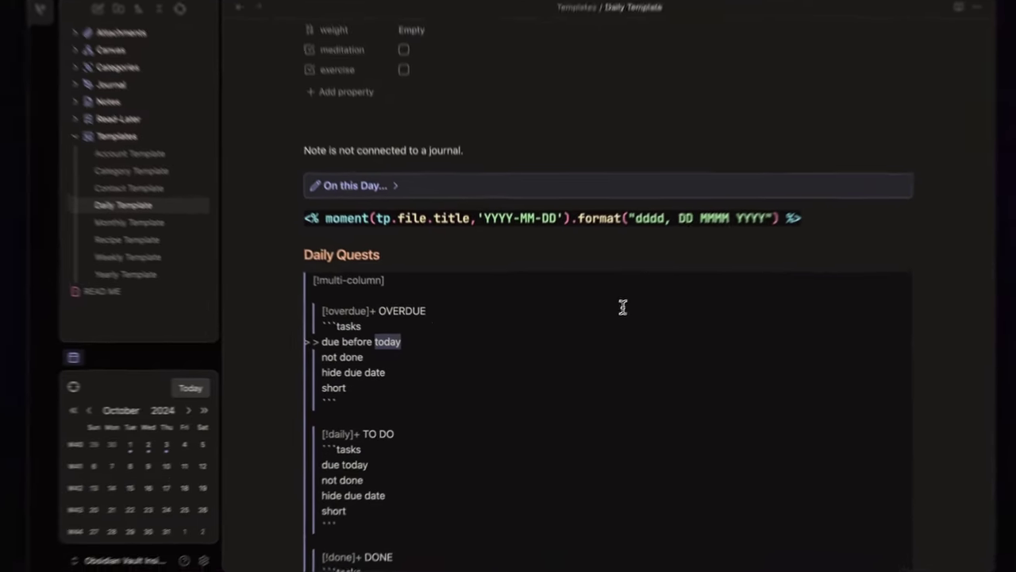
pyautogui.write('<% tp.file.title %>')
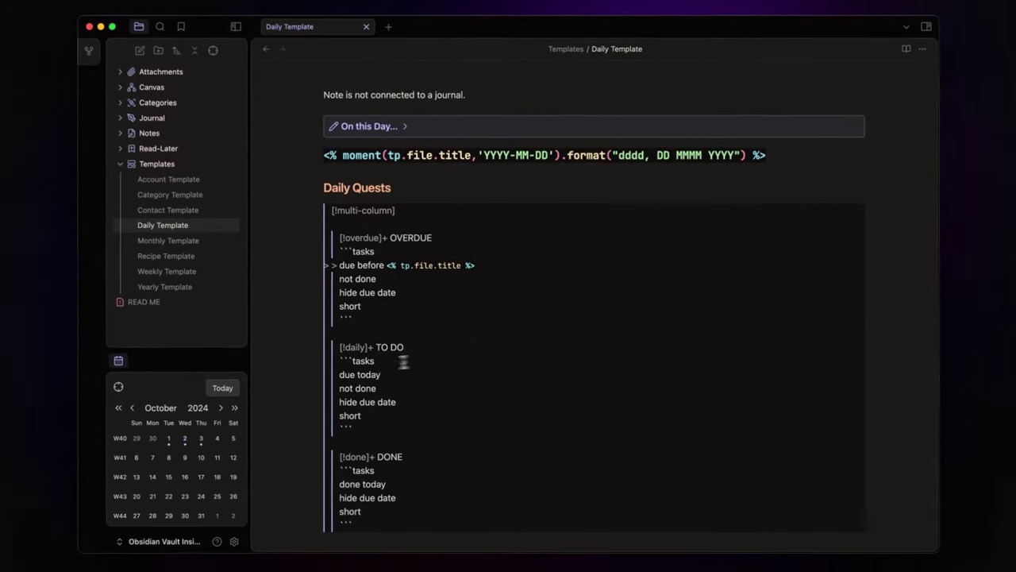
# Replace "today" with "<% tp.file.title %>" in the TO DO query's due line and the DONE query's done line
pyautogui.doubleClick(355, 373)
pyautogui.write('<% tp.file.title %>')
pyautogui.scroll(-3, 454, 331)
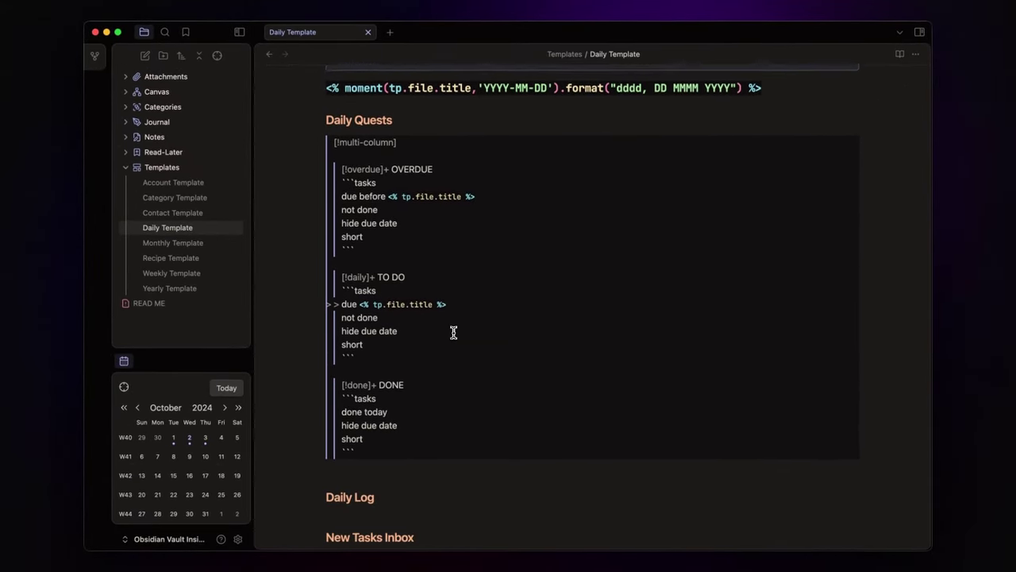
pyautogui.doubleClick(375, 383)
pyautogui.write('<% tp.file.title %>')
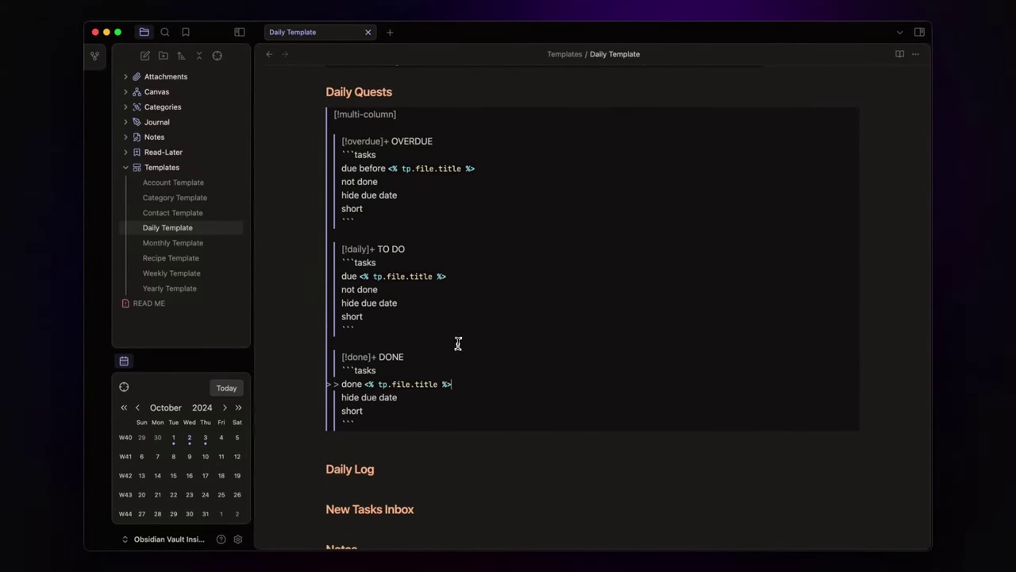
pyautogui.click(380, 447)
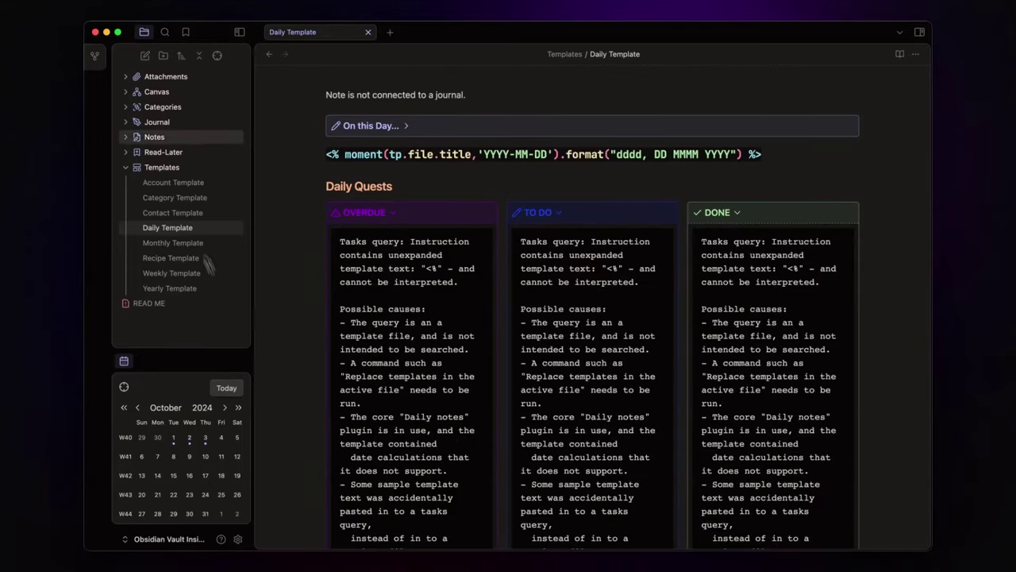
# Delete the daily notes 2024-10-01, 2024-10-02 and 2024-10-03 from the Journal's 01 - Daily folder
pyautogui.click(130, 125)
pyautogui.click(133, 141)
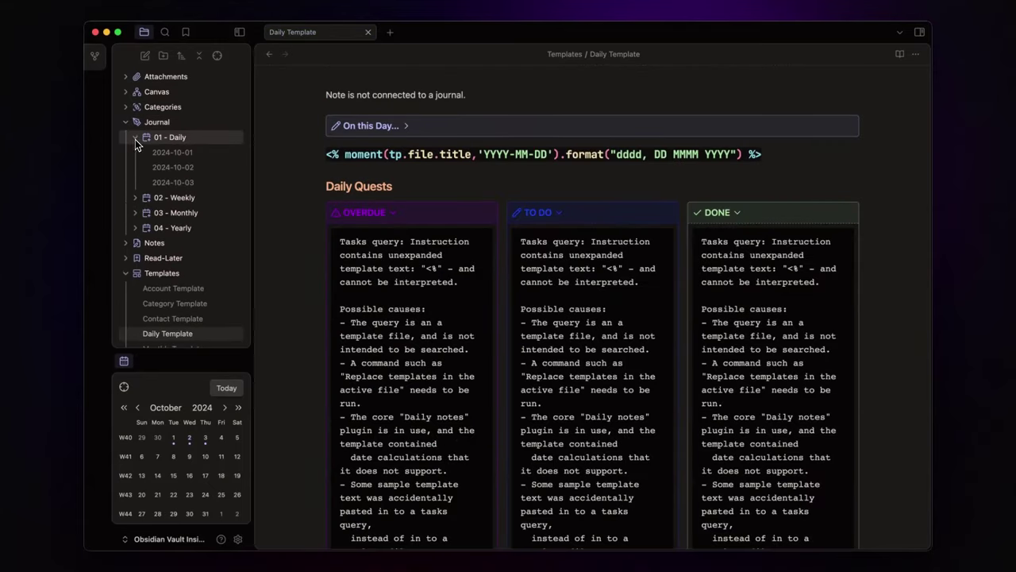
pyautogui.click(163, 152)
pyautogui.keyDown('shift'); pyautogui.click(175, 185); pyautogui.keyUp('shift')
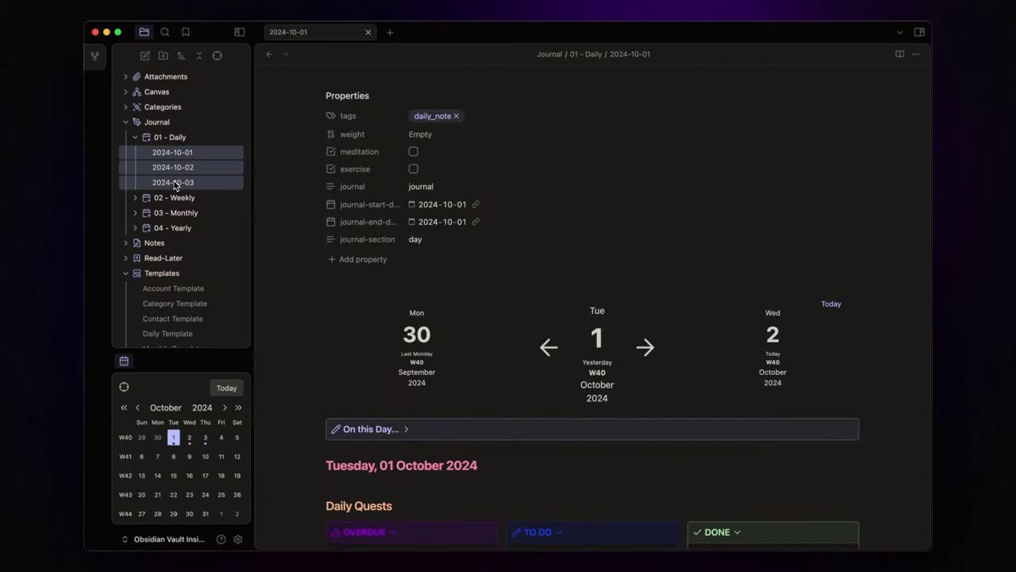
pyautogui.rightClick(175, 185)
pyautogui.click(200, 235)
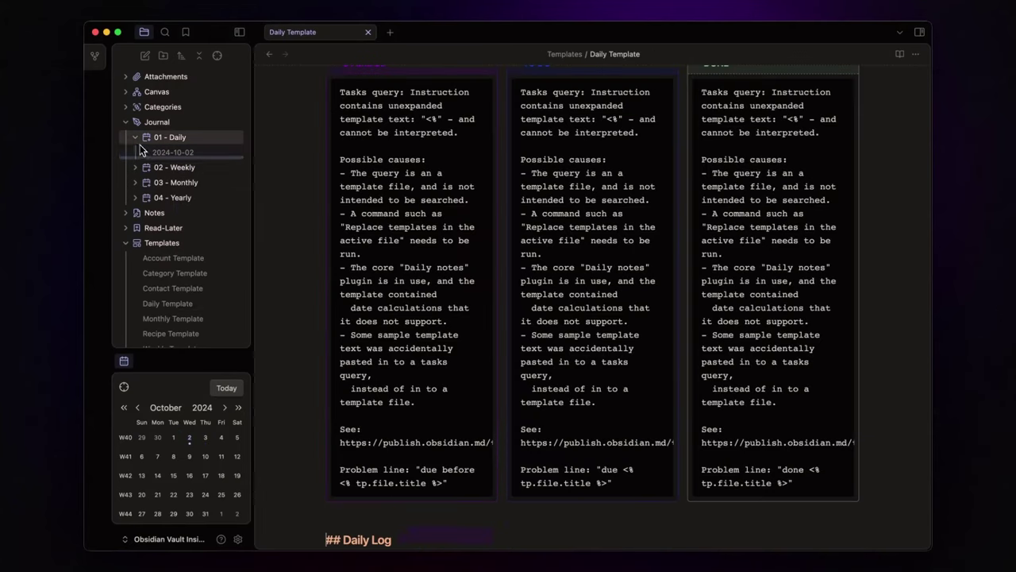
pyautogui.click(126, 124)
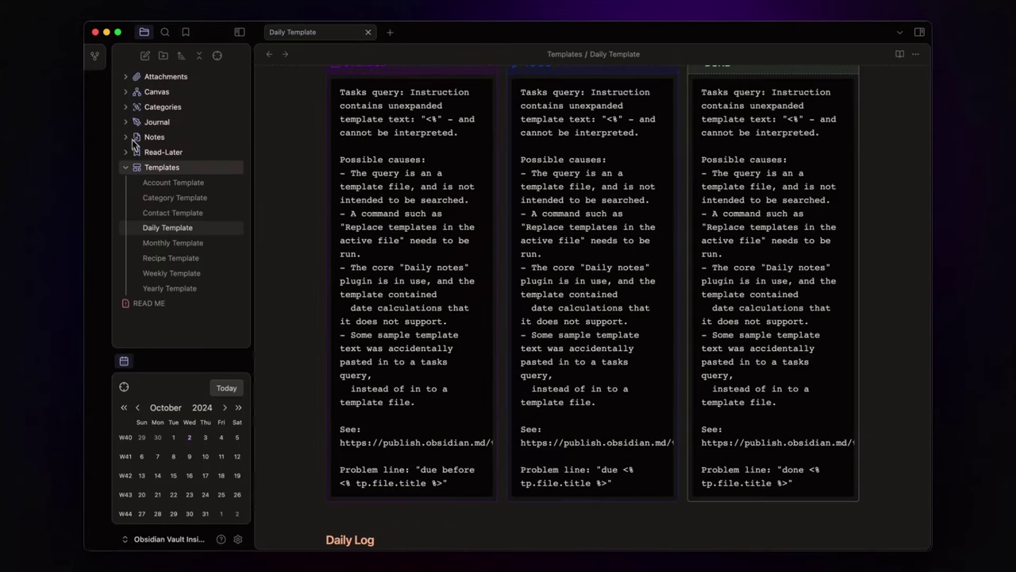
# Recreate the daily notes for 2, 3 and 1 October 2024 from the updated template and check each day's task columns
pyautogui.click(191, 442)
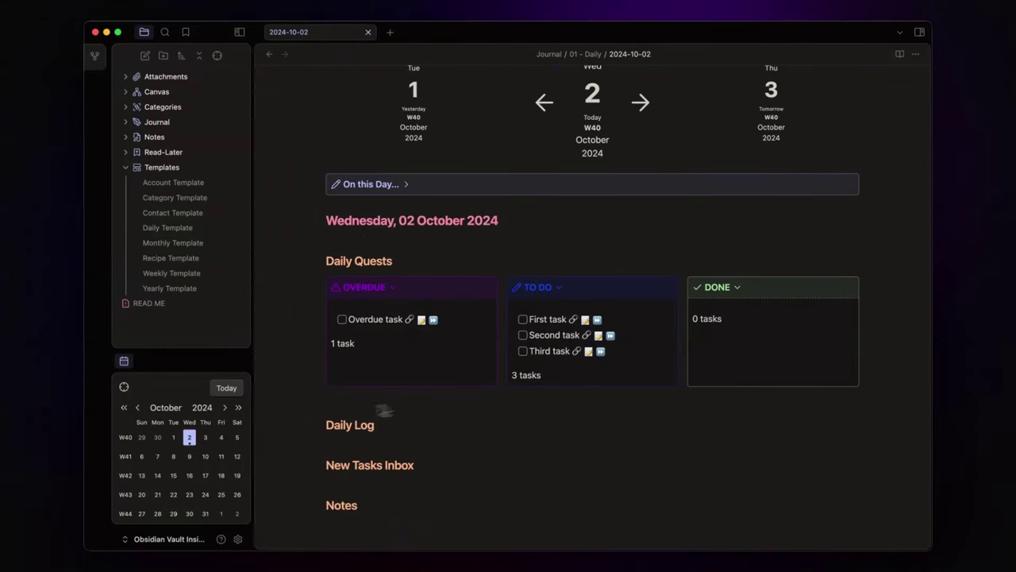
pyautogui.click(206, 439)
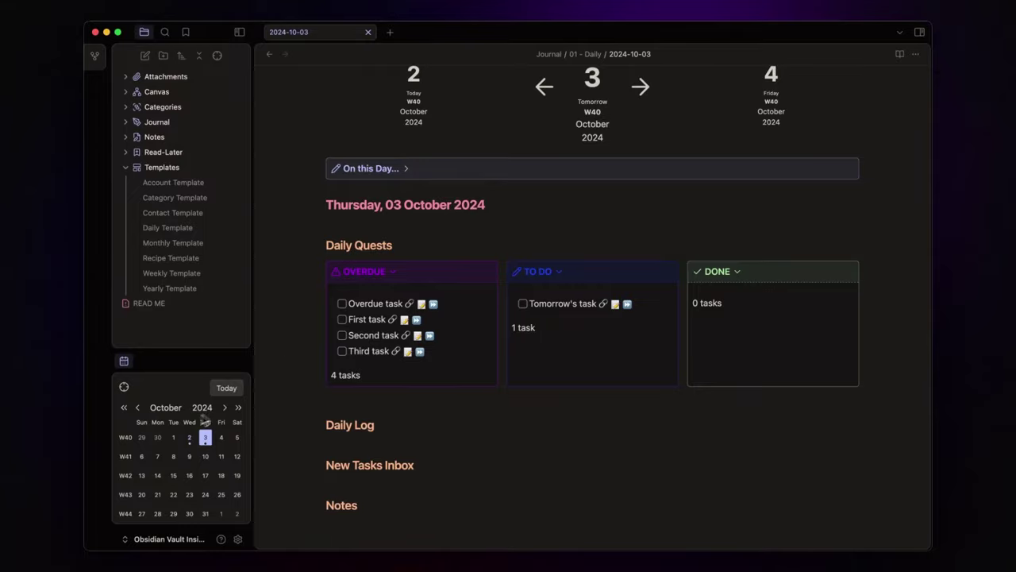
pyautogui.click(174, 439)
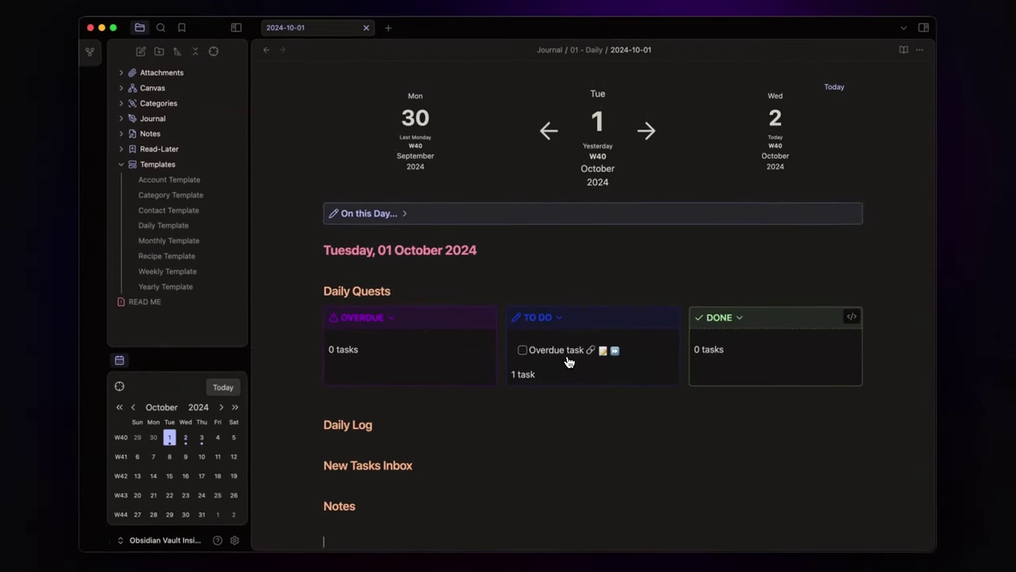
# Show the source of the Daily Quests callout in the 1 October 2024 note and check the dates in its task queries
pyautogui.click(847, 318)
pyautogui.scroll(-1, 672, 376)
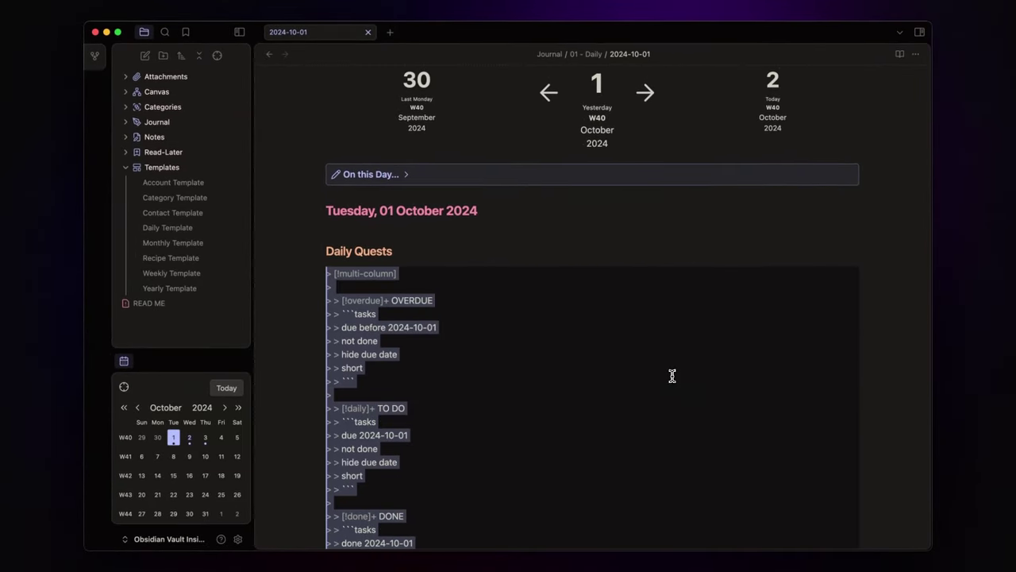
pyautogui.click(416, 335)
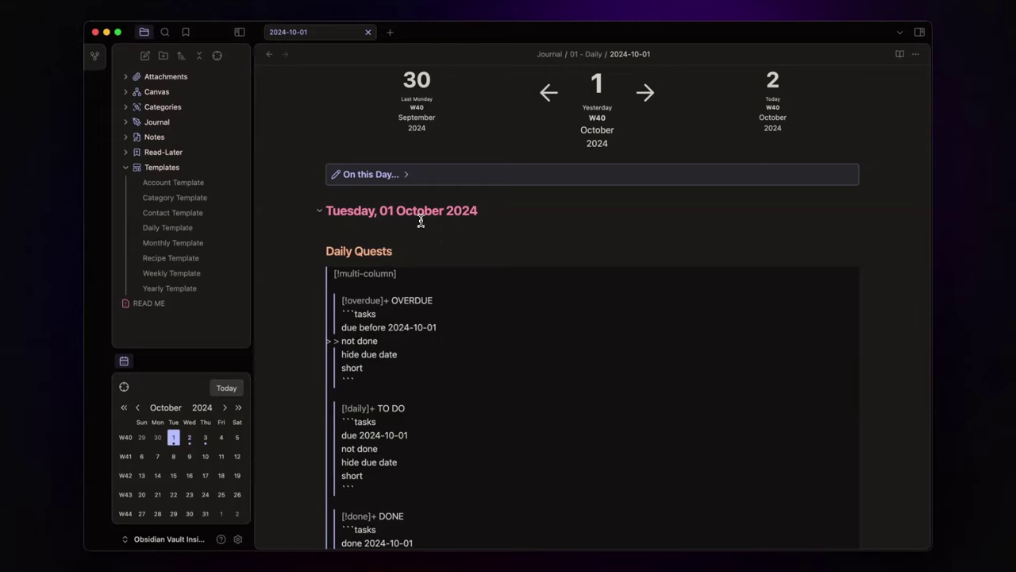
# Open the 2 October 2024 daily note and inspect the query dates in its Daily Quests callout source
pyautogui.click(189, 437)
pyautogui.scroll(-3, 771, 363)
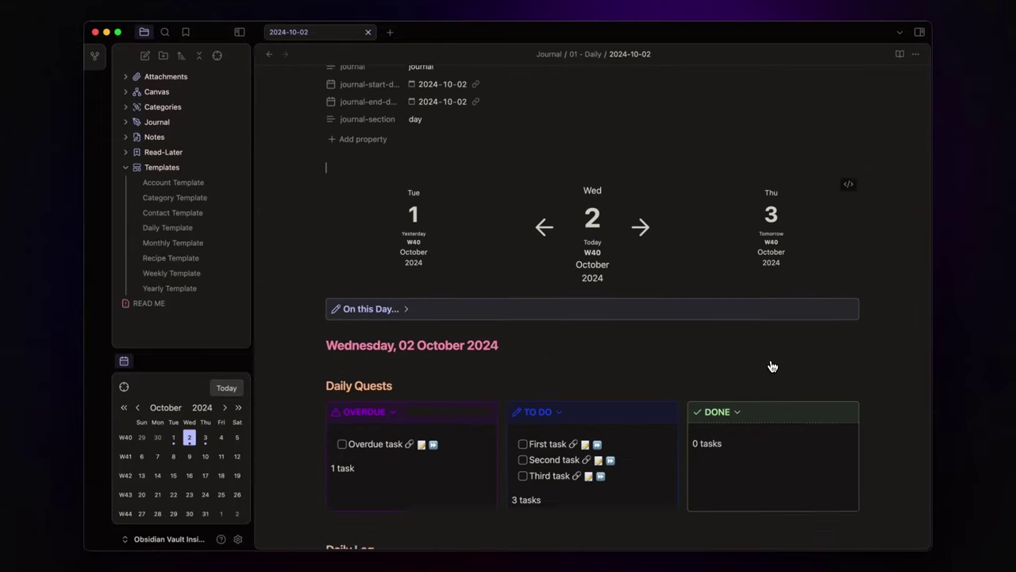
pyautogui.click(847, 363)
pyautogui.click(419, 412)
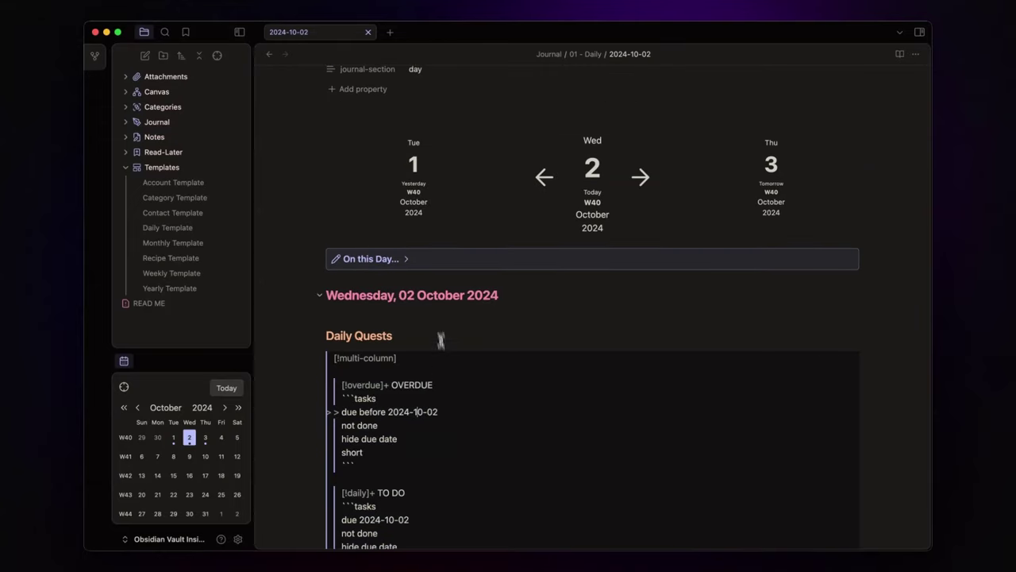
# Open the 3 October 2024 daily note, examine the query dates in its Daily Quests source, and return the callout to its rendered view
pyautogui.click(205, 438)
pyautogui.scroll(-3, 813, 460)
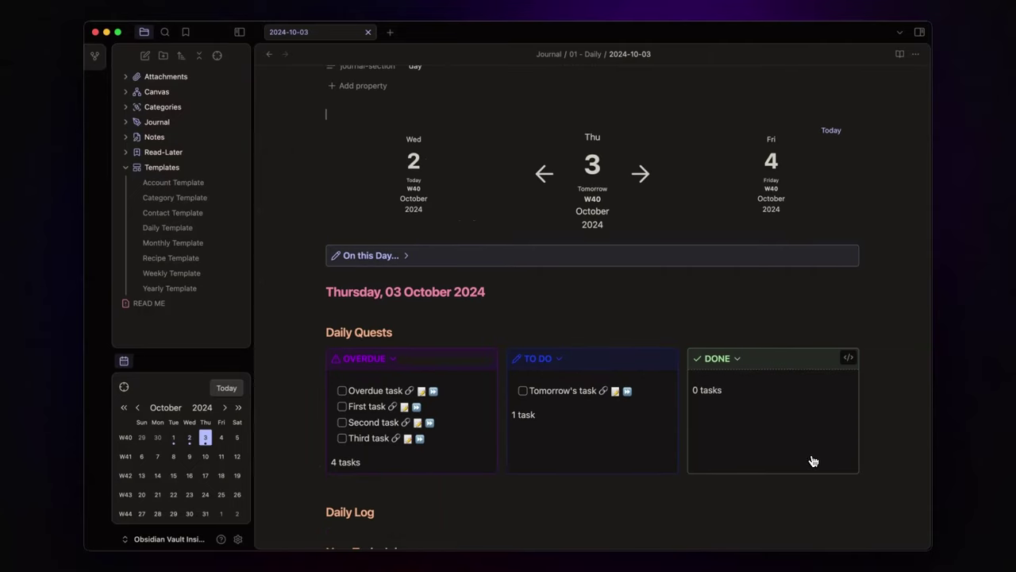
pyautogui.click(847, 363)
pyautogui.scroll(-2, 540, 391)
pyautogui.click(421, 367)
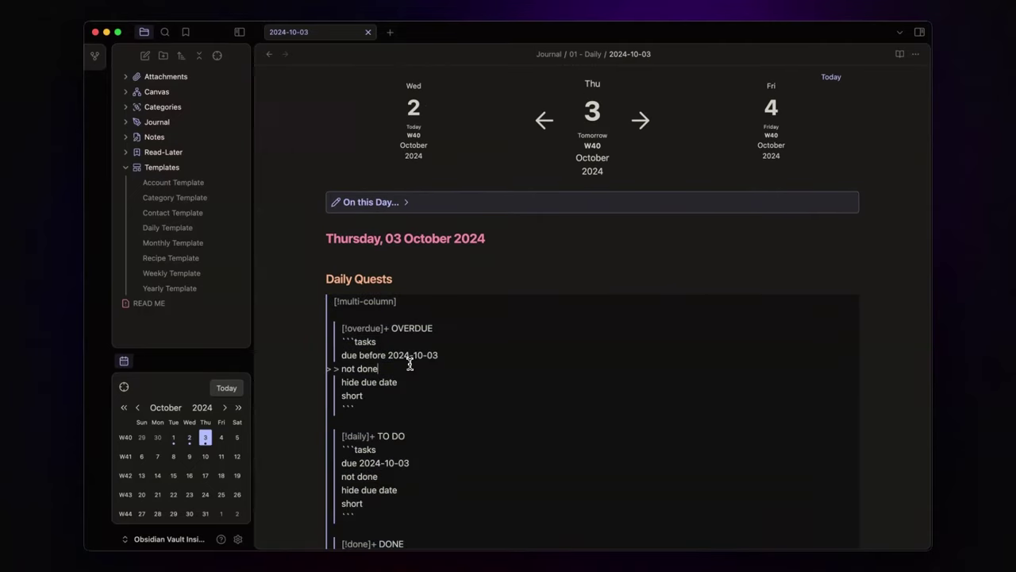
pyautogui.click(496, 238)
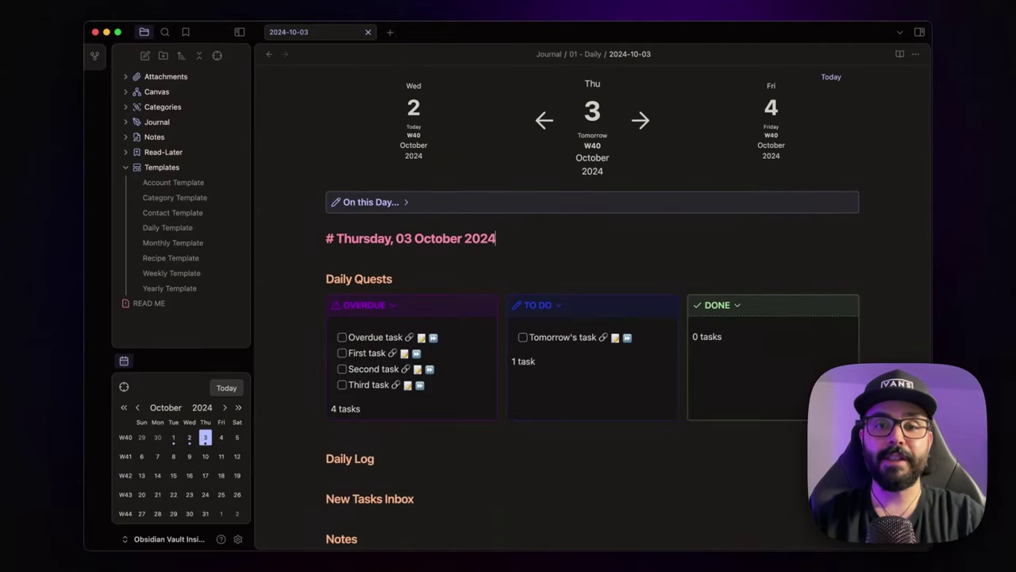